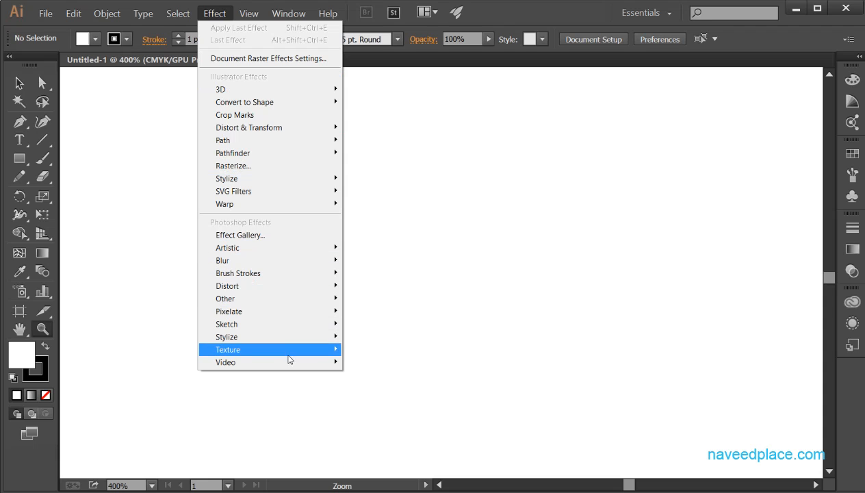
mouse_move(286, 362)
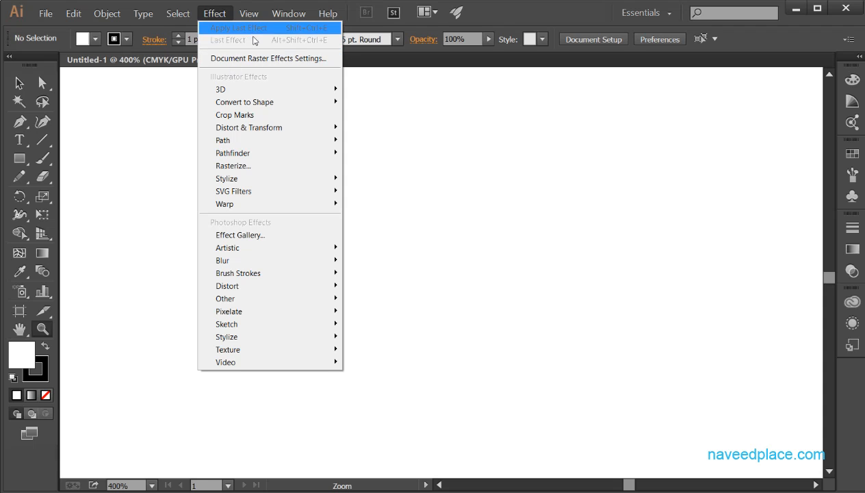
mouse_move(246, 93)
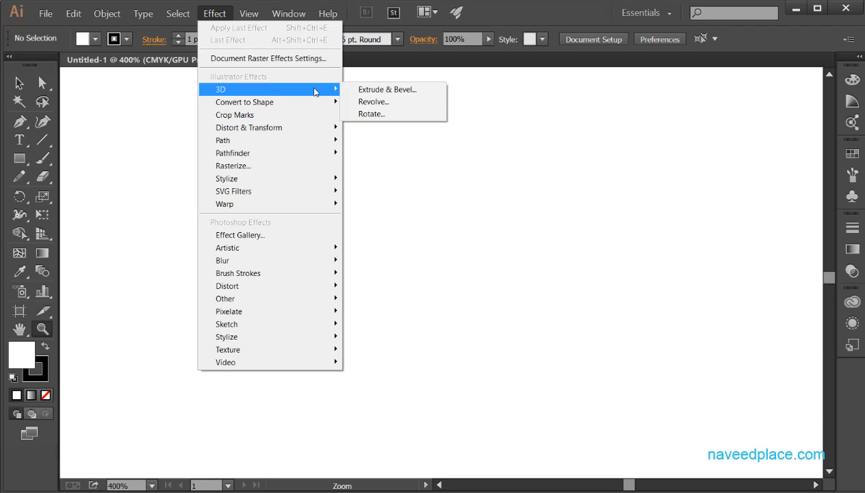
click(459, 193)
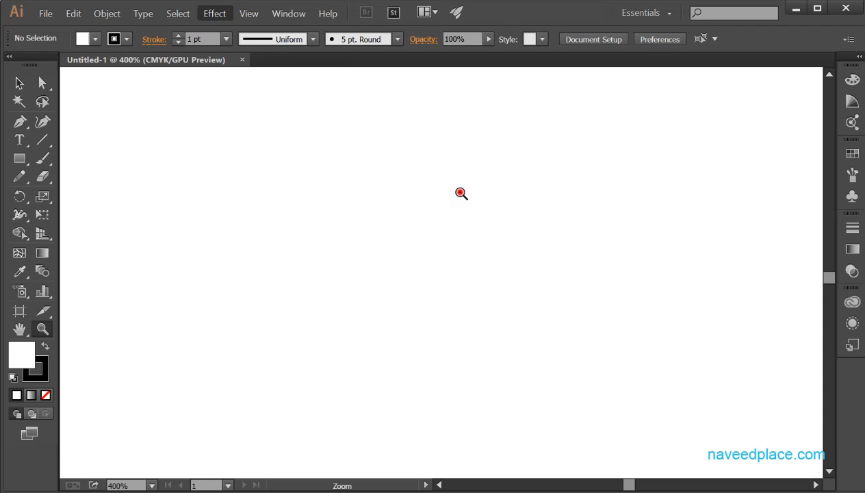
- Draw a rectangle about 115.5 pt wide and 103.25 pt high on the artboard and fill it with yellow
click(21, 159)
drag(131, 153, 361, 357)
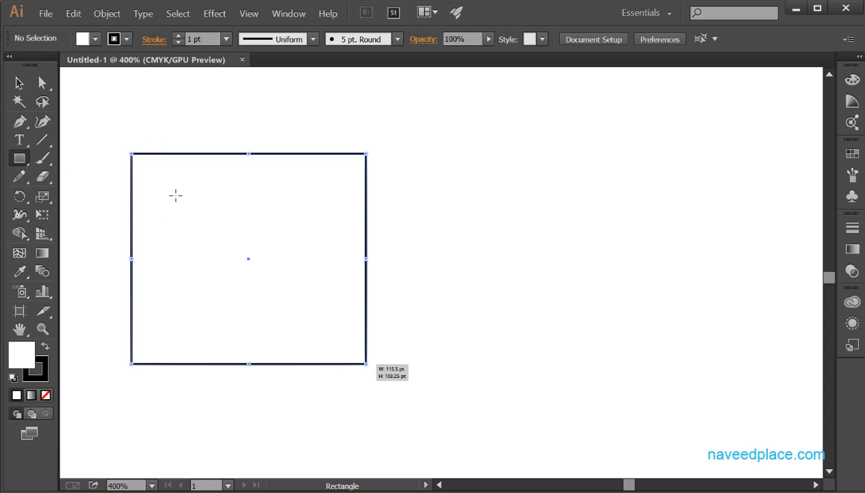
click(96, 39)
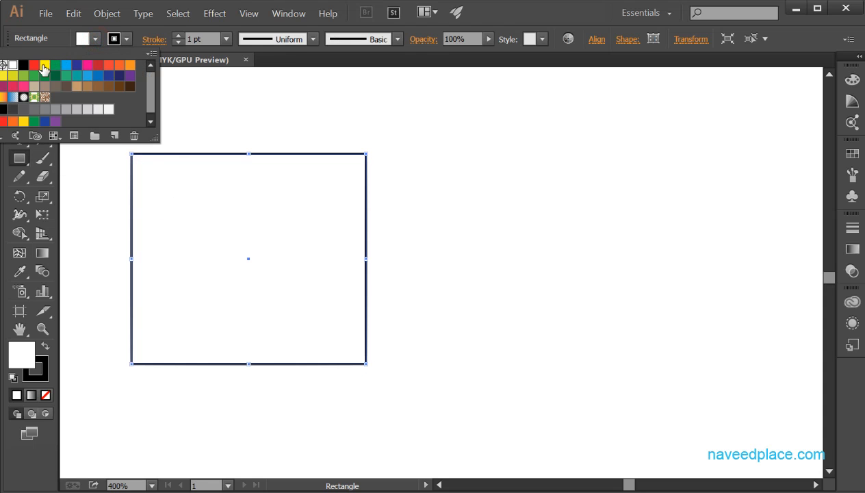
click(45, 65)
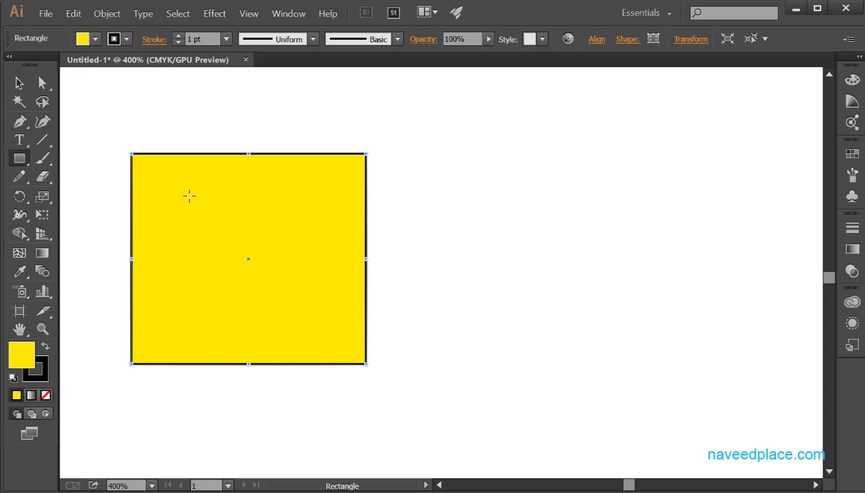
- Start the 3D Extrude & Bevel effect on the yellow rectangle, with its options clear of the artwork and the preview enabled
click(19, 83)
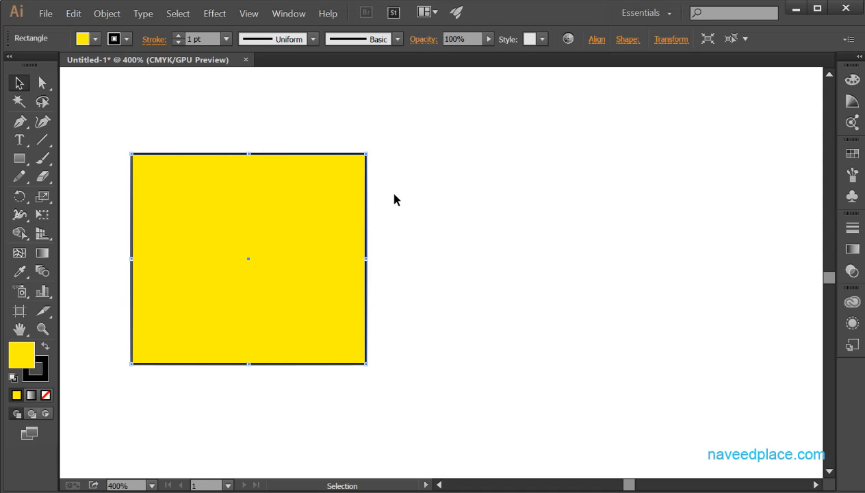
click(224, 12)
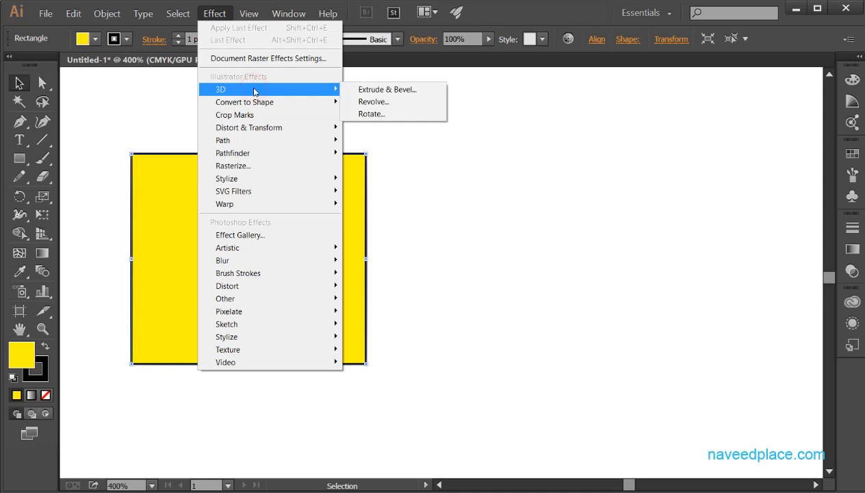
click(375, 92)
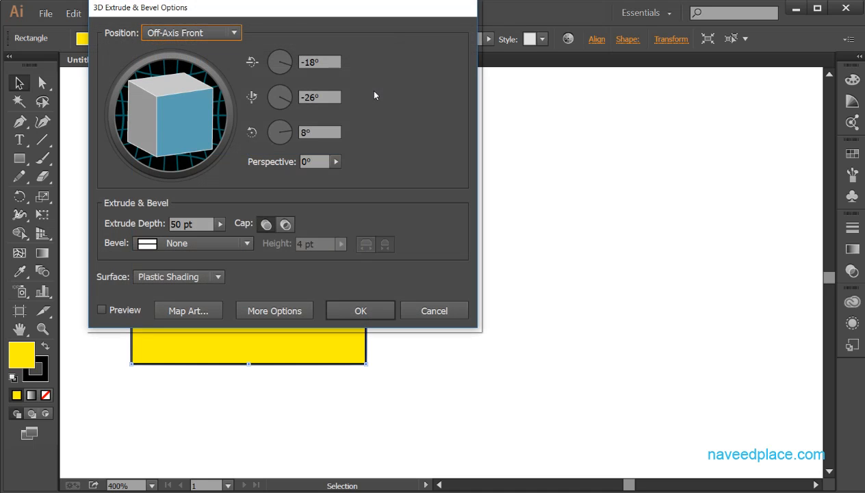
drag(286, 16, 606, 65)
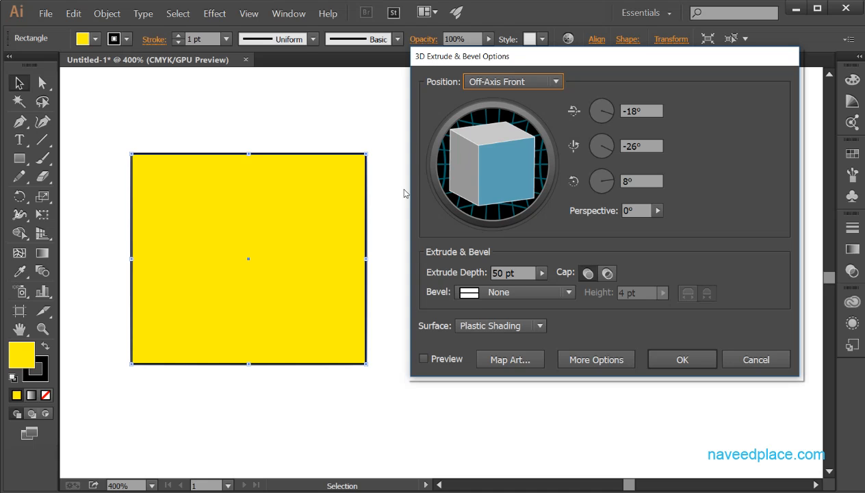
click(424, 362)
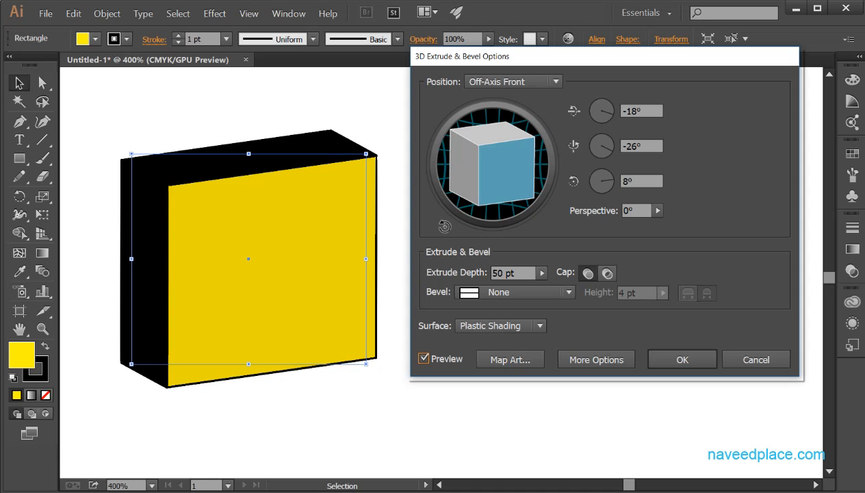
- Rotate the extruded rectangle freely with the cube to about -5° in X, 16° in Y and -140° in Z
drag(498, 188, 488, 170)
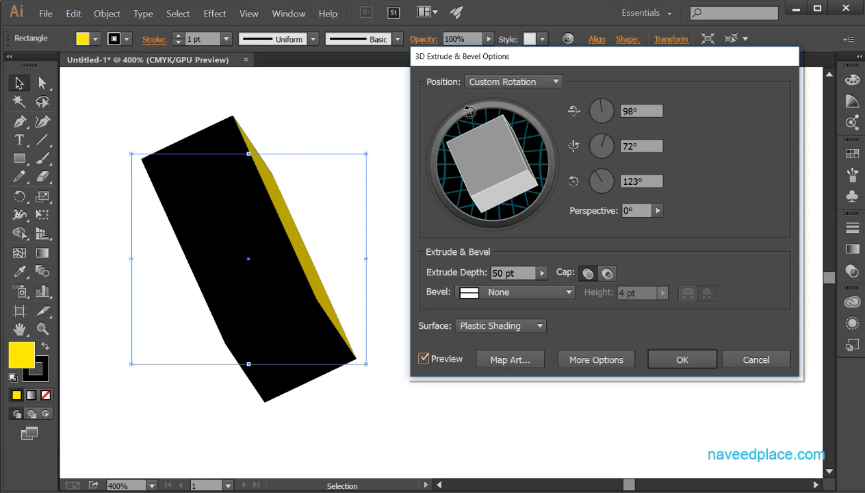
drag(507, 187, 474, 190)
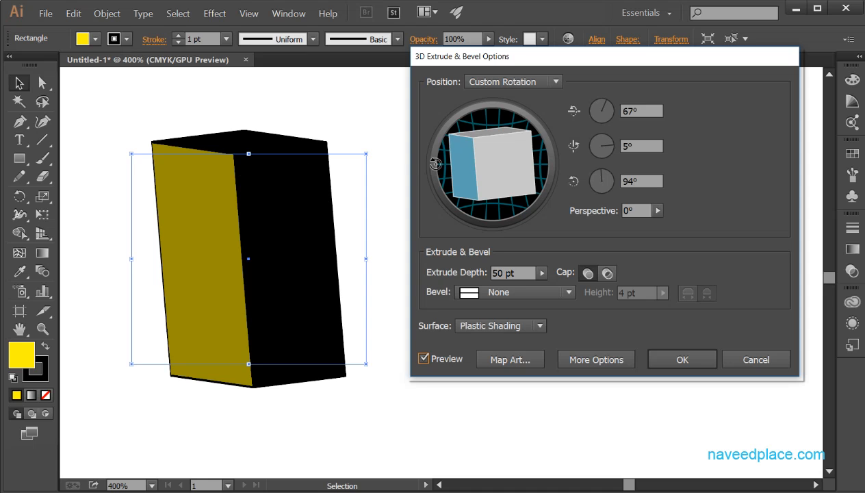
drag(503, 161, 474, 184)
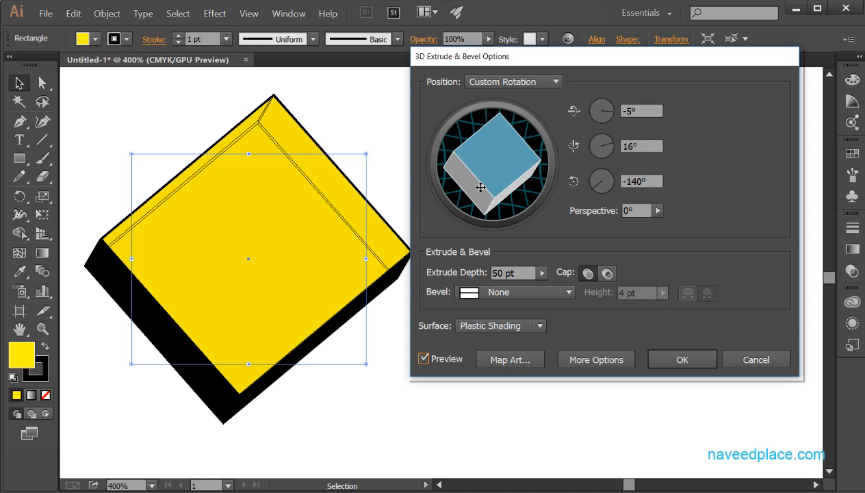
- Adjust the extrusion's individual axis rotations to about -29° in X, -47° in Y and -118° in Z
drag(606, 116, 605, 116)
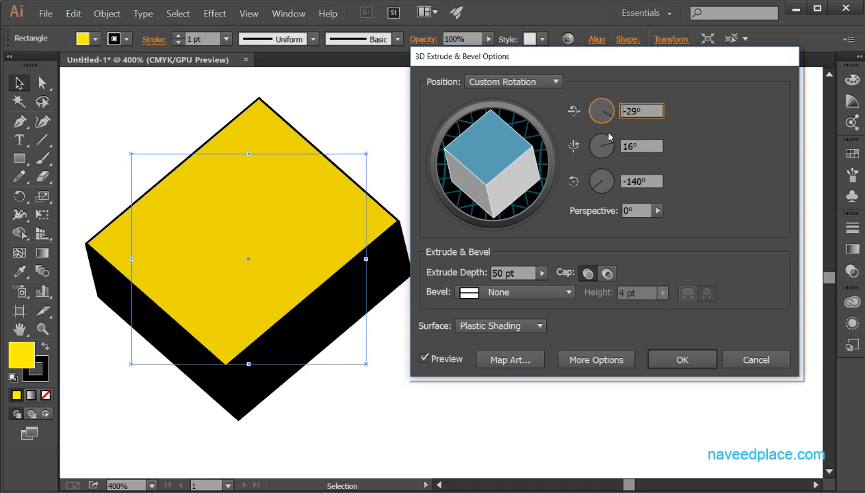
drag(602, 148, 609, 157)
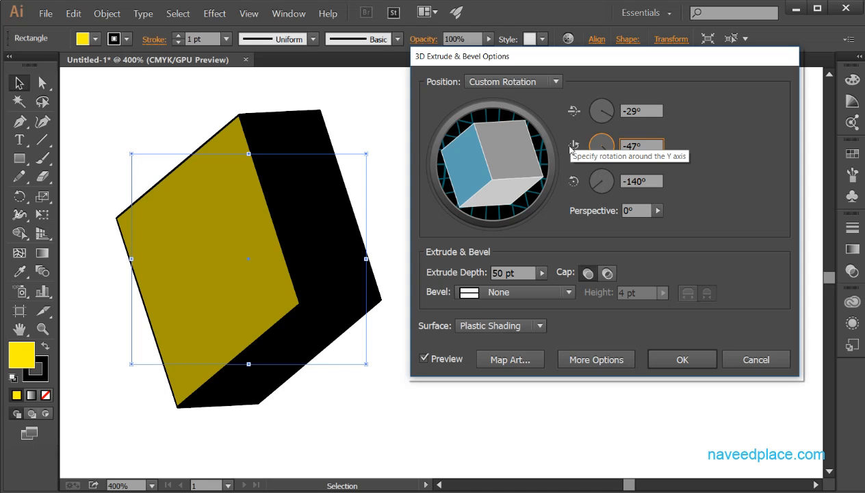
drag(592, 186, 594, 192)
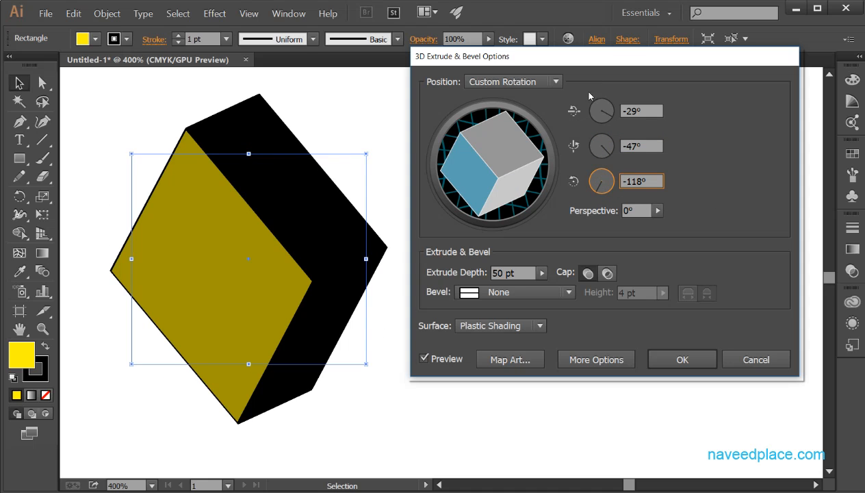
- Set the perspective to 20° and rotate the extruded shape to about -23° in X, -12° in Y and -75° in Z
click(657, 211)
drag(616, 224, 597, 226)
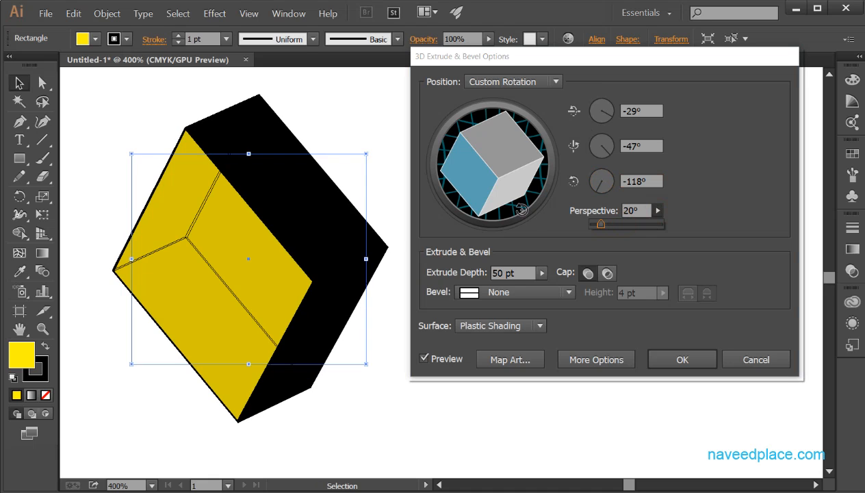
click(498, 160)
drag(509, 157, 533, 158)
- Reset the perspective to 0° and rotate the extruded shape to about -54° in X, -5° in Y and -72° in Z
click(658, 211)
mouse_move(600, 225)
mouse_down()
mouse_move(647, 226)
mouse_move(593, 224)
mouse_up()
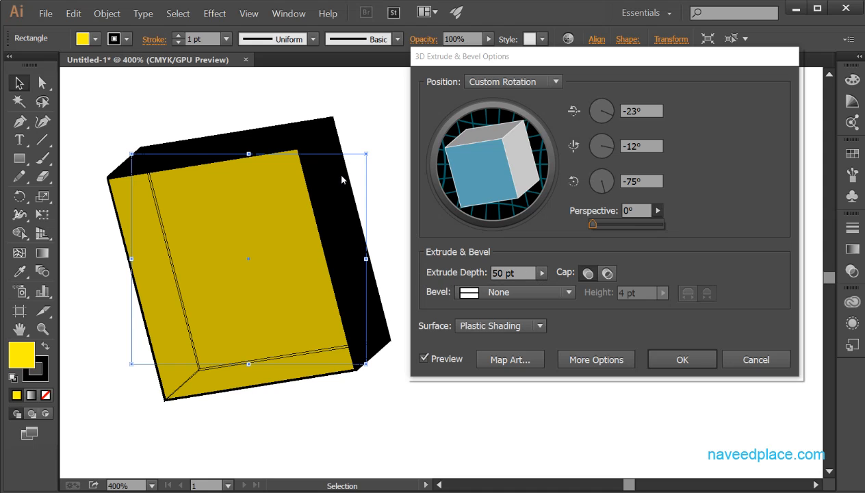
click(507, 166)
drag(488, 168, 301, 232)
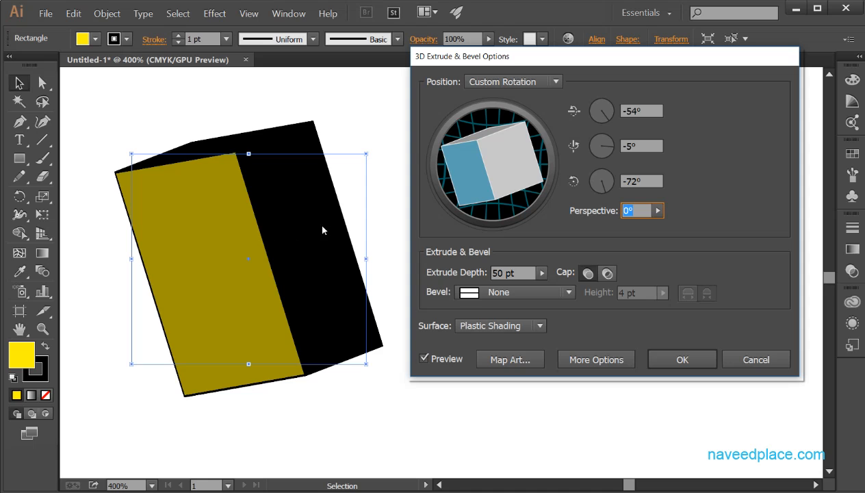
- Reduce the rectangle's extrude depth to 0 pt
click(542, 273)
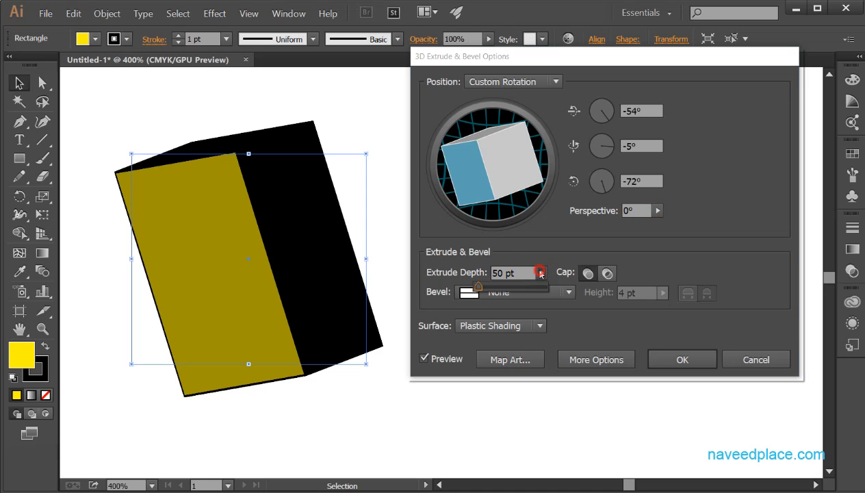
drag(479, 286, 472, 290)
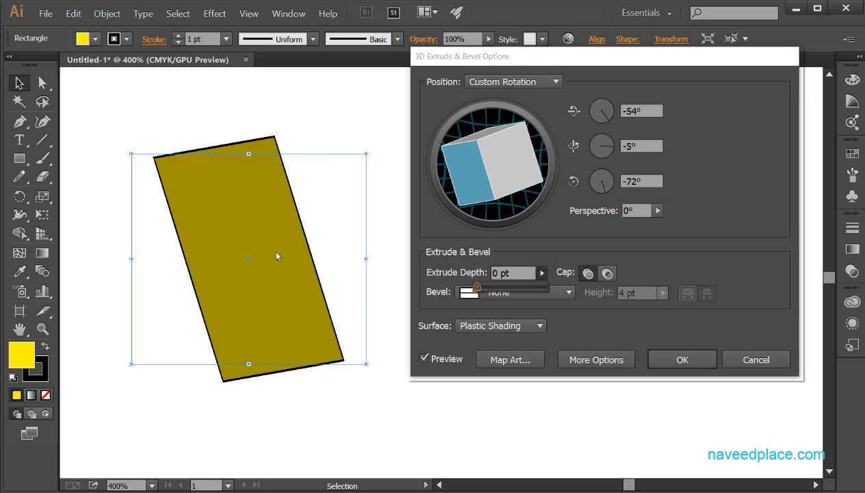
click(477, 281)
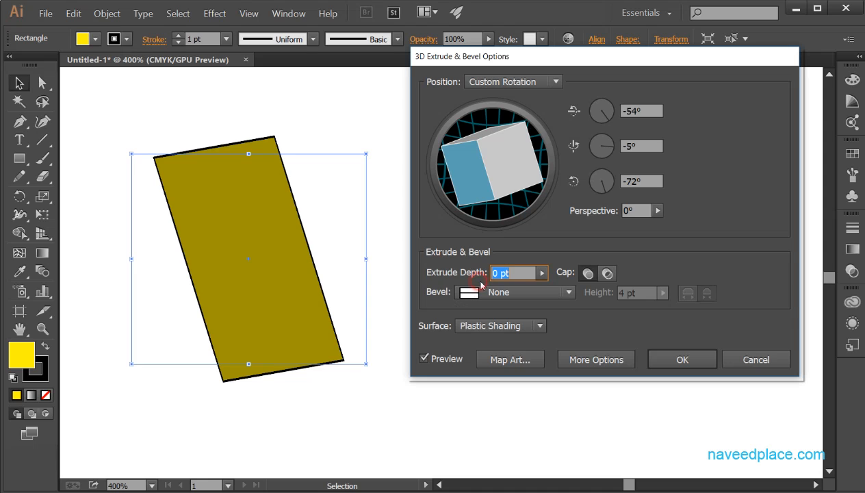
- Set the rectangle's extrude depth to 30 pt
click(542, 273)
mouse_move(472, 286)
mouse_down()
mouse_move(488, 288)
mouse_move(477, 288)
mouse_up()
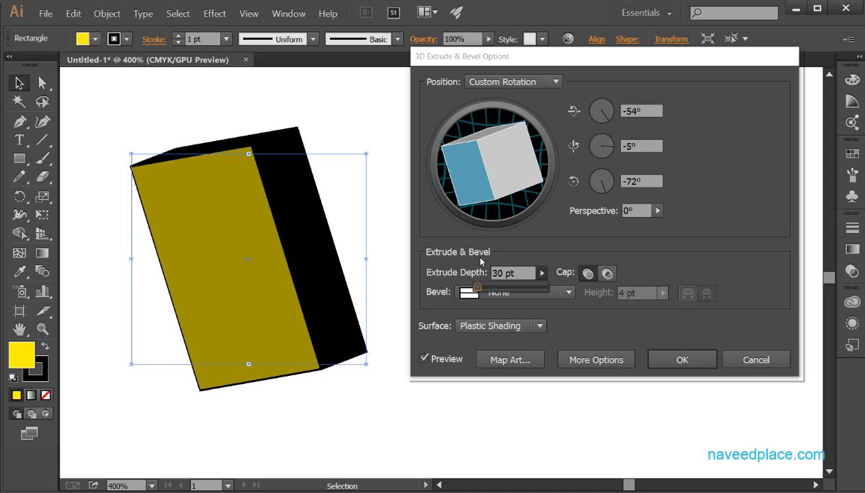
drag(479, 263, 510, 265)
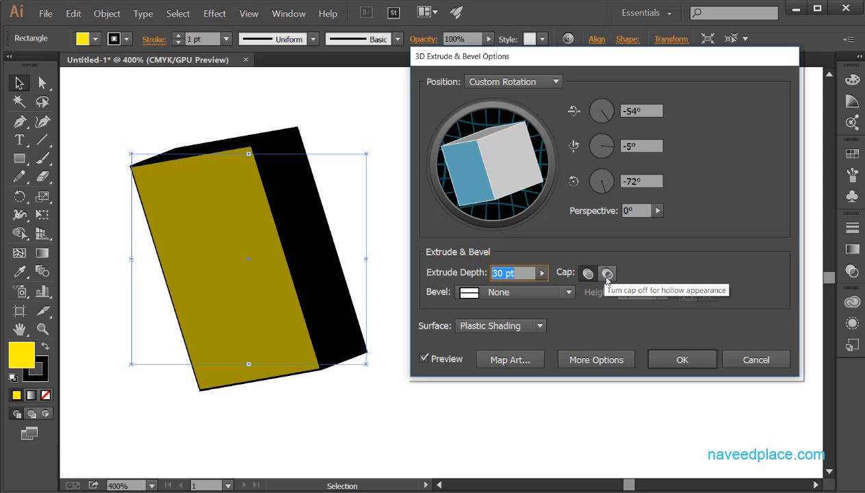
- Rotate the extruded shape to an almost front-facing view at about 0° in X, -1° in Y and -81° in Z
drag(480, 155, 459, 132)
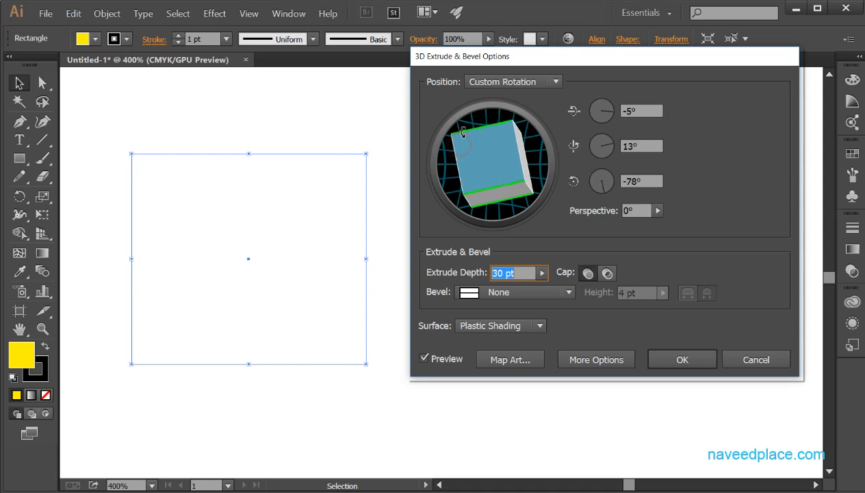
mouse_move(531, 186)
mouse_down()
mouse_move(525, 179)
mouse_move(538, 192)
mouse_up()
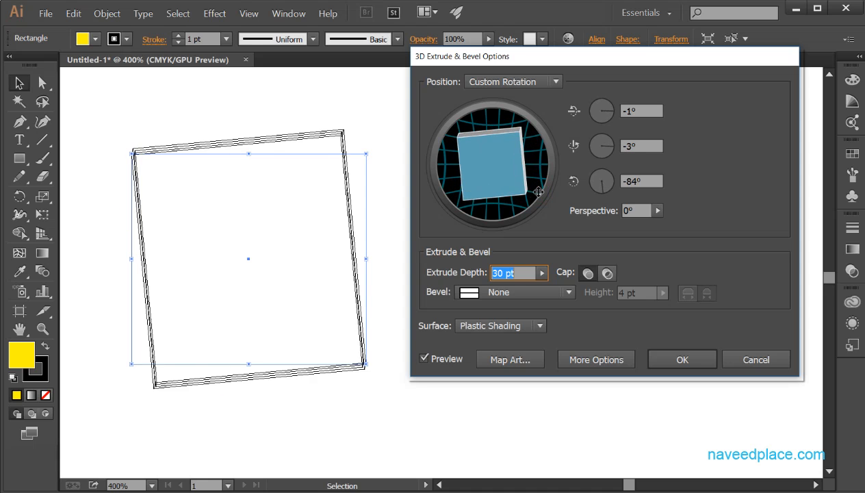
drag(527, 133, 521, 154)
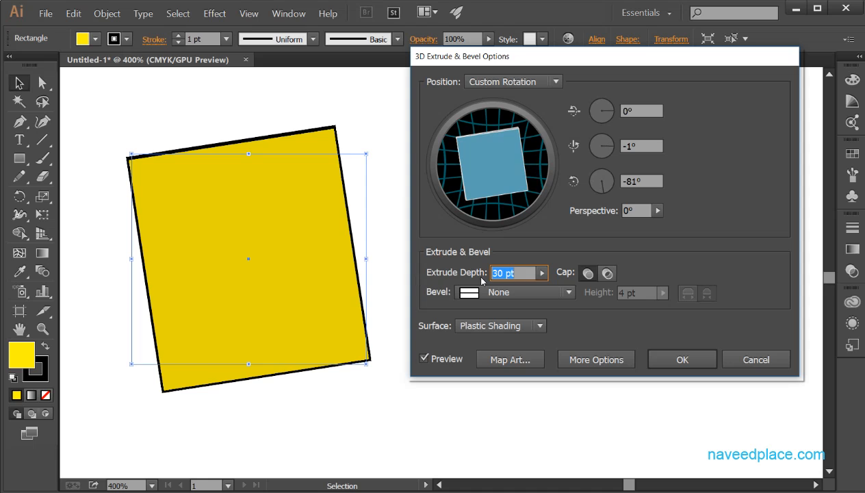
- Rotate the extrusion to about -37° in X, 1° in Y and -77° in Z with the cap off, and turn the cap back on
click(607, 273)
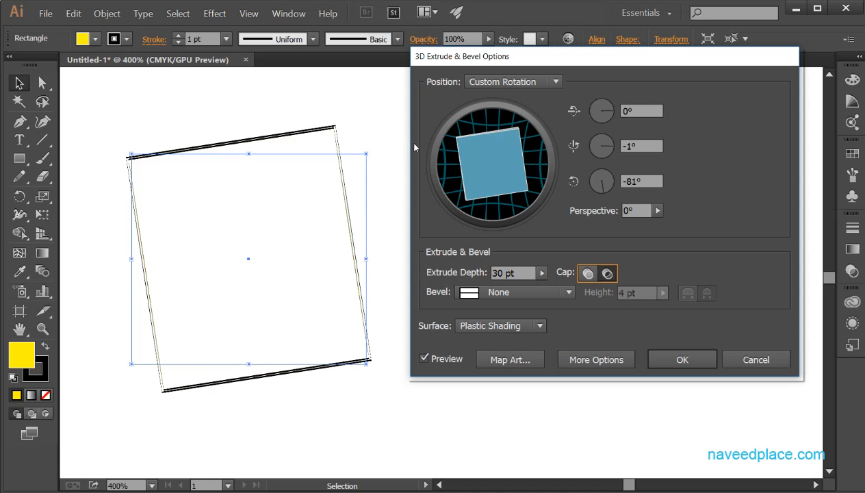
drag(496, 155, 468, 161)
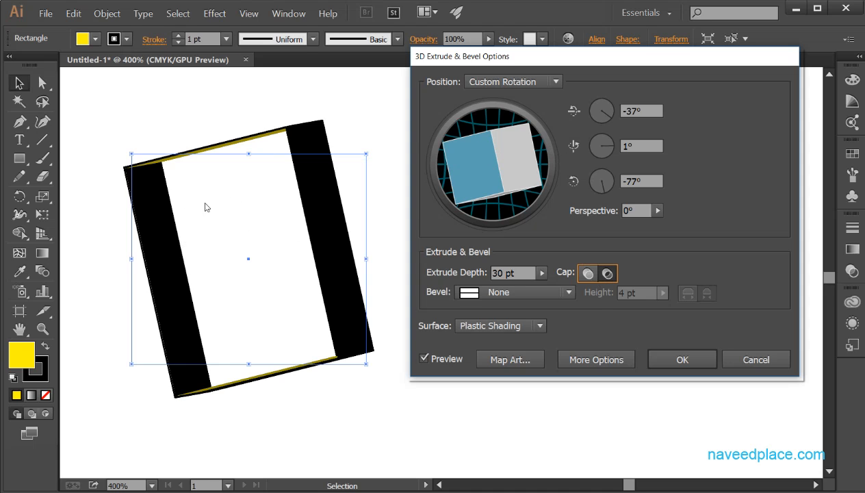
click(587, 273)
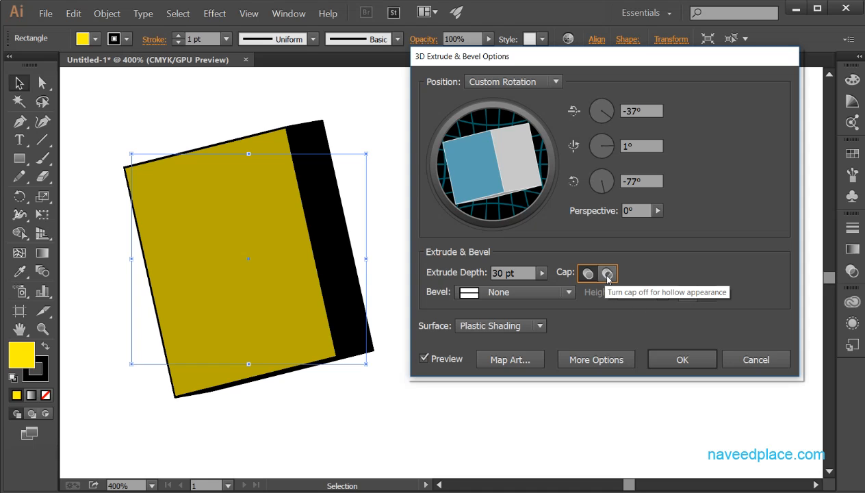
click(282, 213)
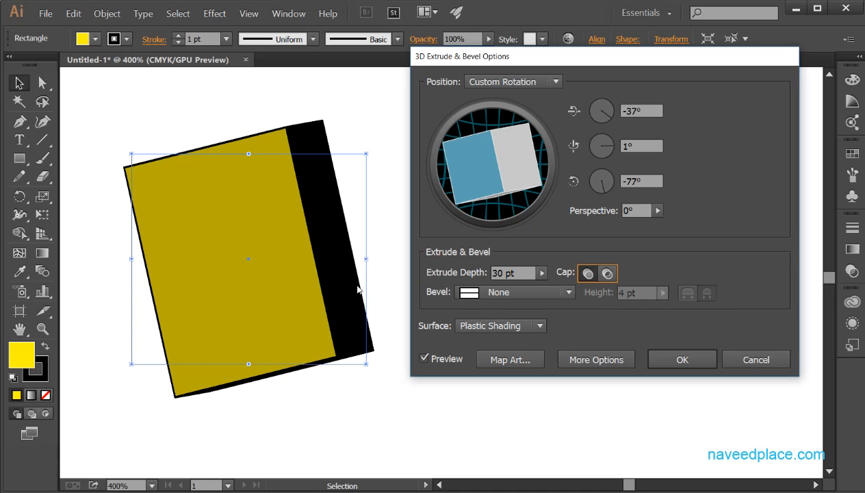
- Try the Complex 1 bevel on the extruded rectangle and replace it with the Complex 3 bevel
click(520, 294)
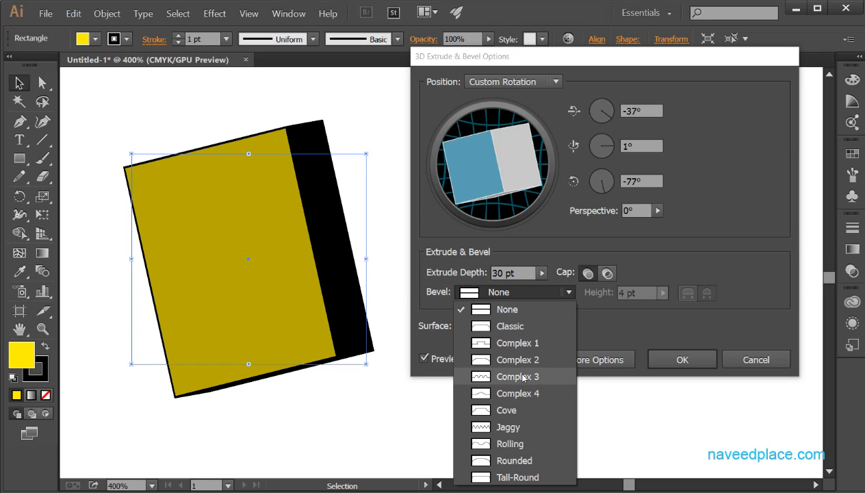
click(533, 343)
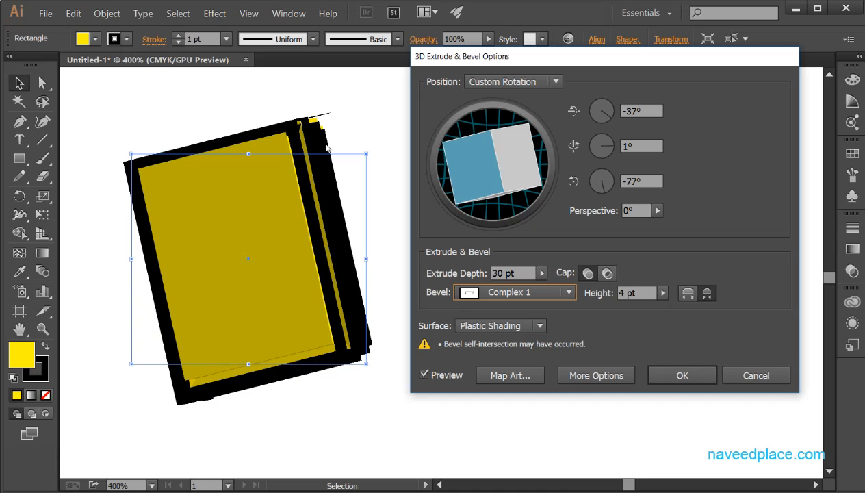
click(517, 293)
click(517, 376)
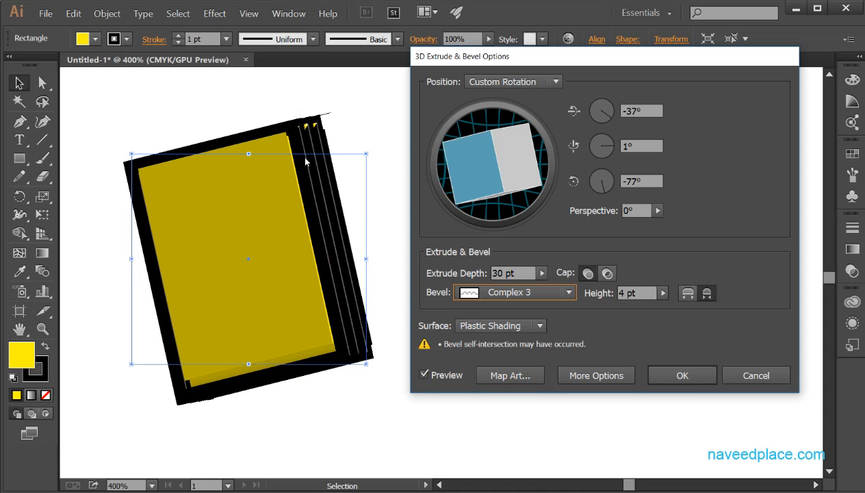
- Try the Complex 4 and Cove bevels on the extruded rectangle and replace them with the Rolling bevel
click(533, 293)
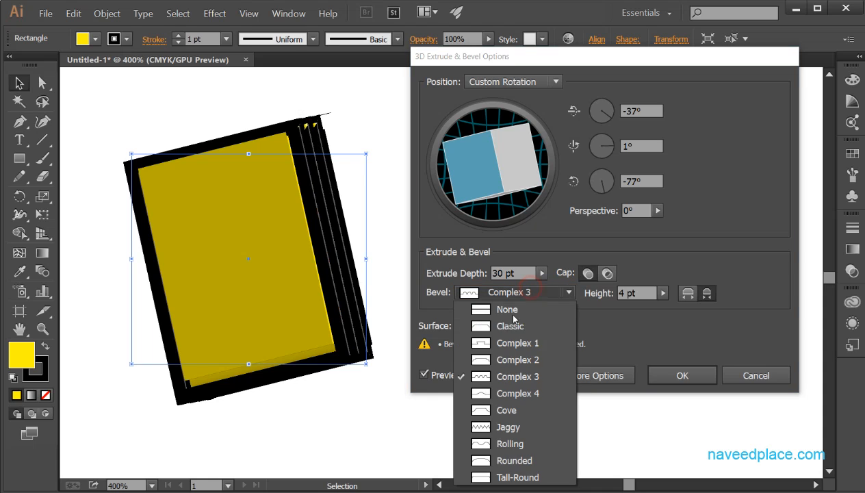
click(512, 396)
click(531, 292)
click(520, 411)
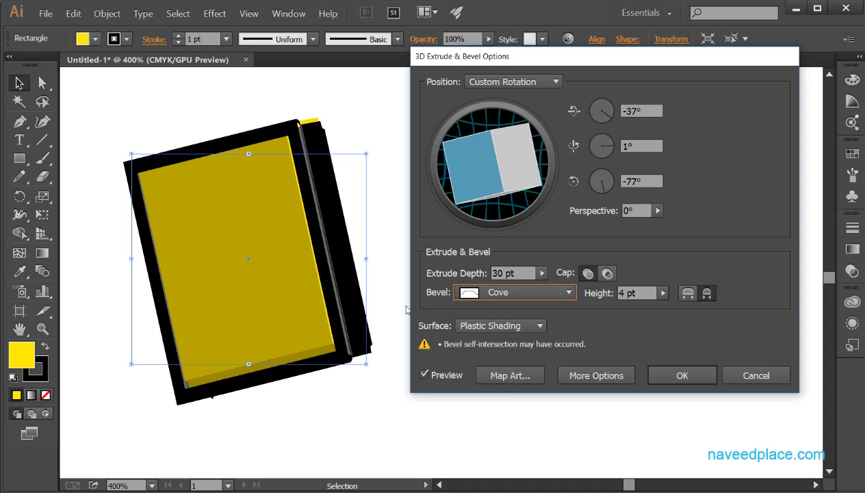
click(504, 294)
click(494, 403)
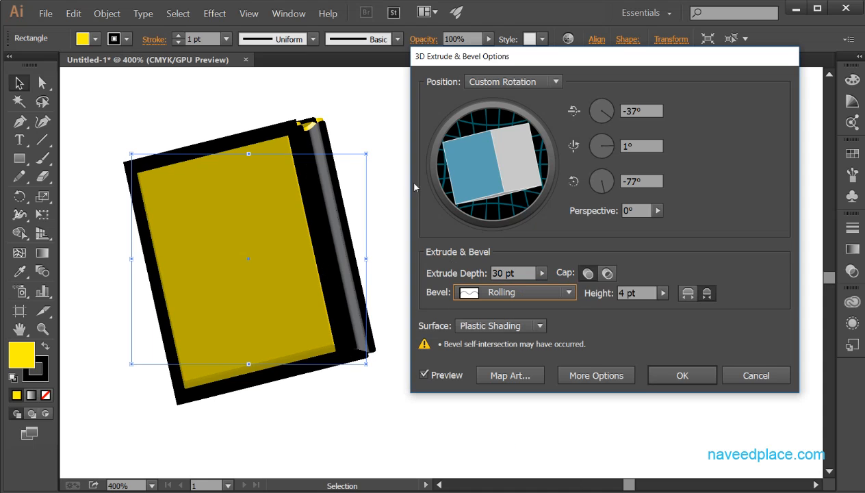
- Rotate the extrusion to about -84° in X, 6° in Y and -78° in Z and change its bevel to Tall-Round
drag(511, 160, 480, 153)
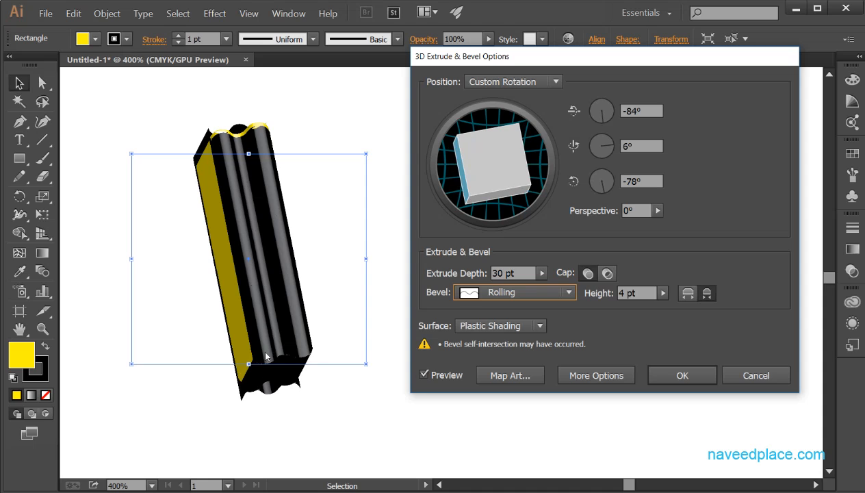
click(520, 292)
click(510, 460)
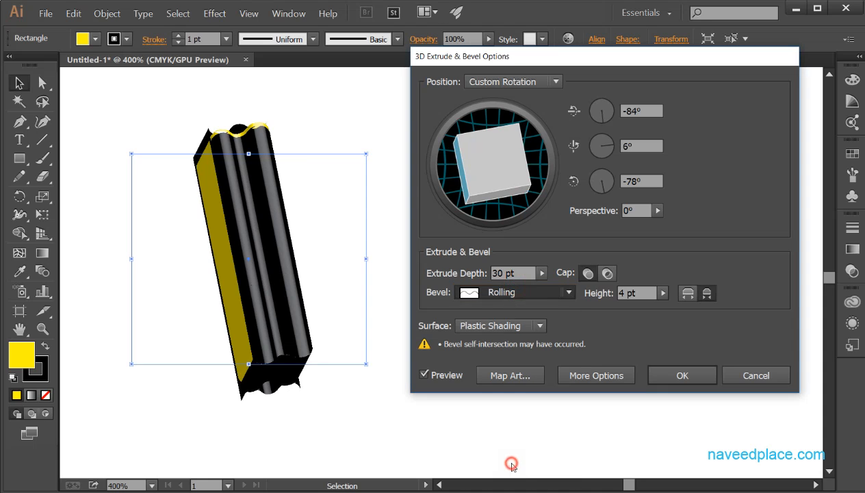
click(531, 292)
click(515, 475)
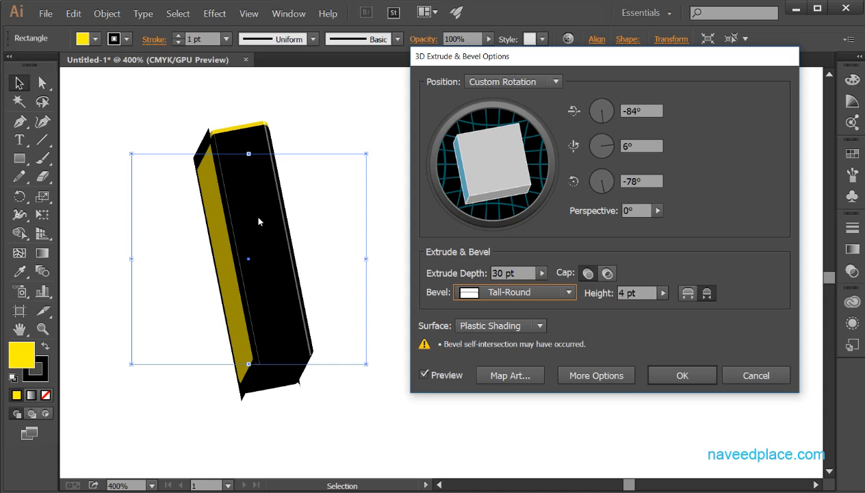
- Set the bevel height to 8 pt and rotate the shape to about -15° in X, -10° in Y and -91° in Z
click(663, 293)
mouse_move(595, 306)
mouse_down()
mouse_move(636, 308)
mouse_move(602, 309)
mouse_up()
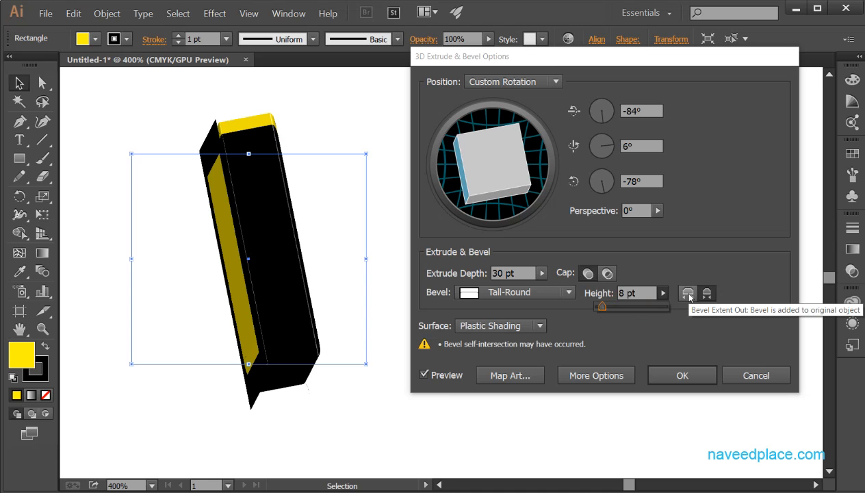
mouse_move(483, 172)
mouse_down()
mouse_move(548, 157)
mouse_move(498, 150)
mouse_up()
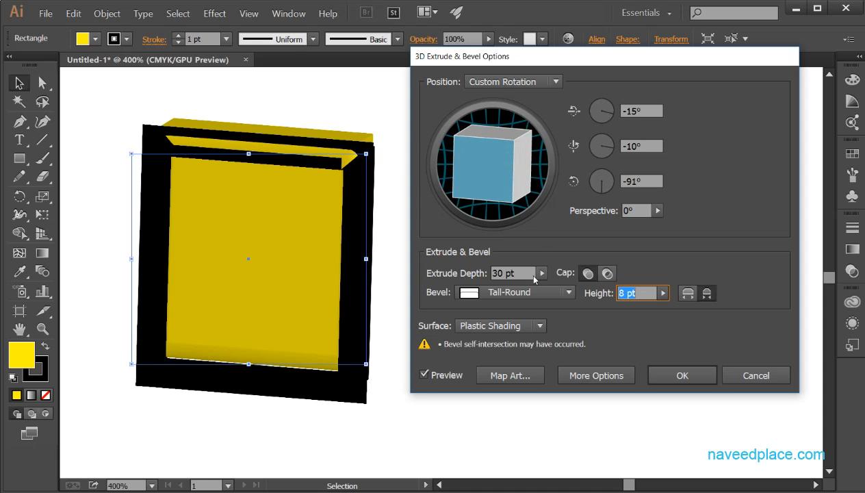
- Set the bevel height to 1 pt, compare Bevel Extent Out with Bevel Extent In, and cancel the 3D effect
click(663, 293)
drag(598, 314, 593, 313)
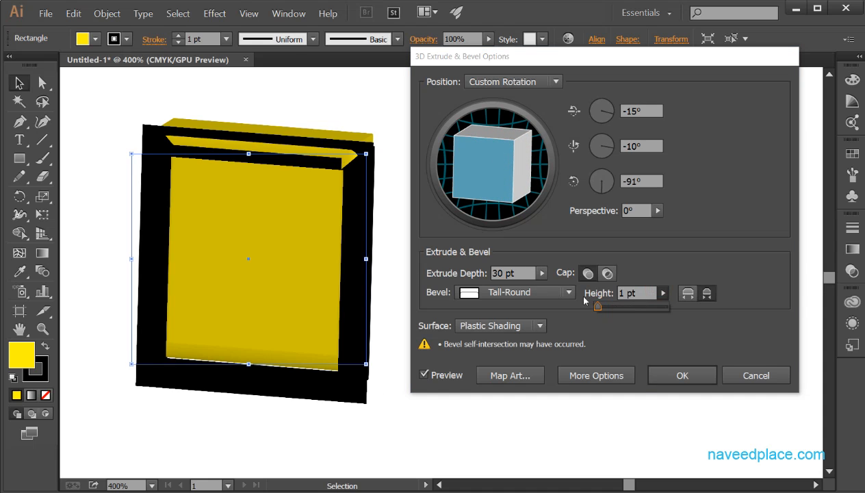
click(691, 296)
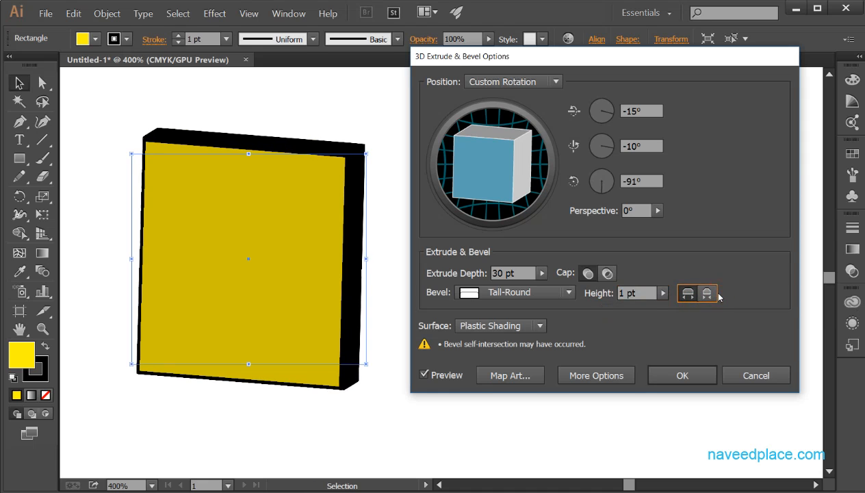
click(707, 294)
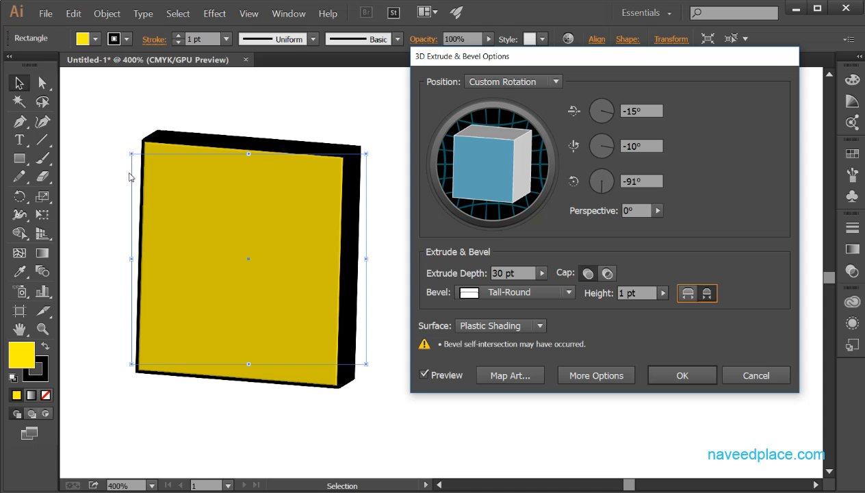
click(747, 373)
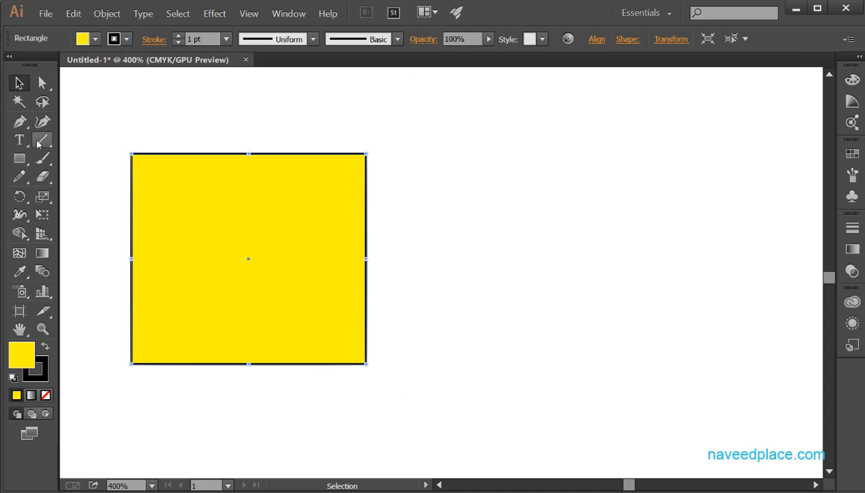
click(41, 329)
click(210, 262)
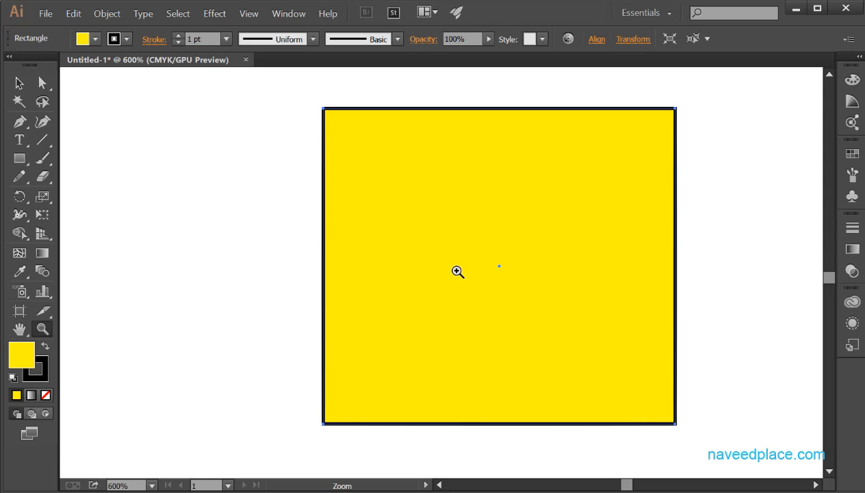
alt+click(518, 289)
drag(453, 291, 429, 294)
click(537, 288)
click(538, 288)
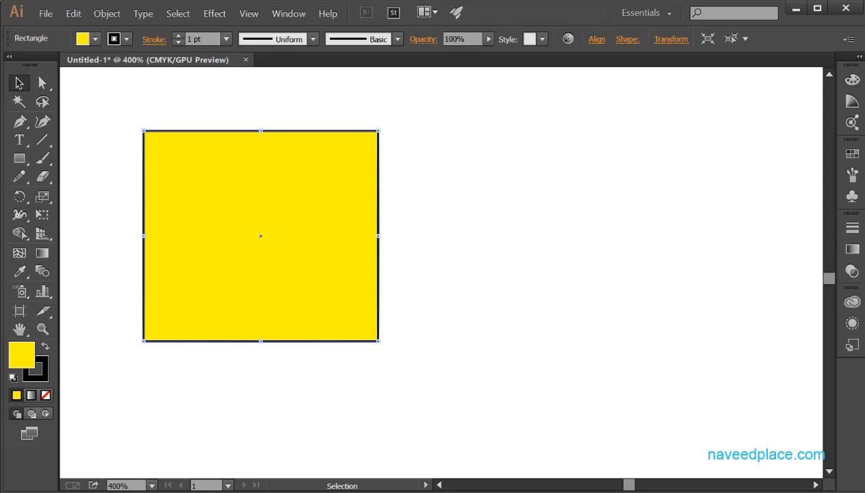
click(253, 156)
click(220, 20)
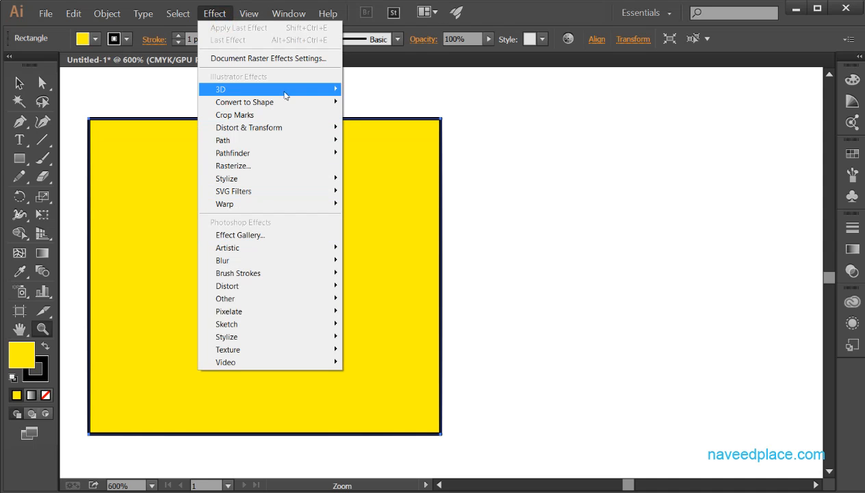
mouse_move(286, 91)
click(366, 91)
drag(537, 59, 566, 61)
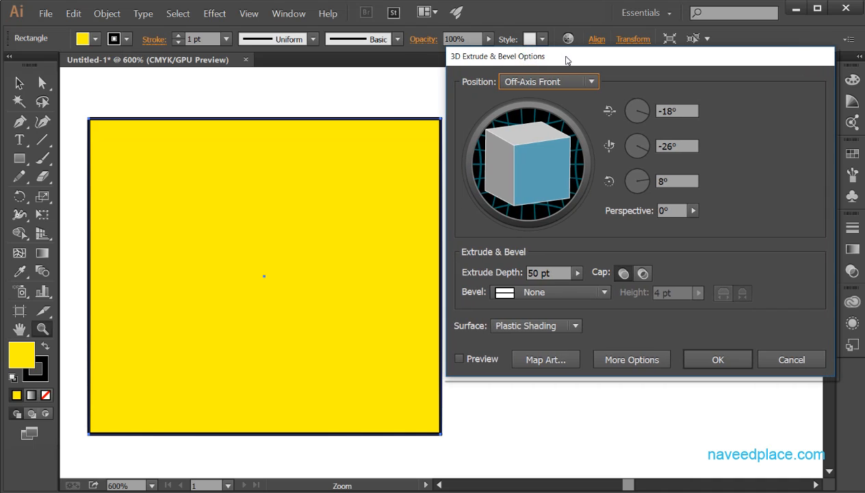
click(459, 358)
drag(557, 59, 569, 63)
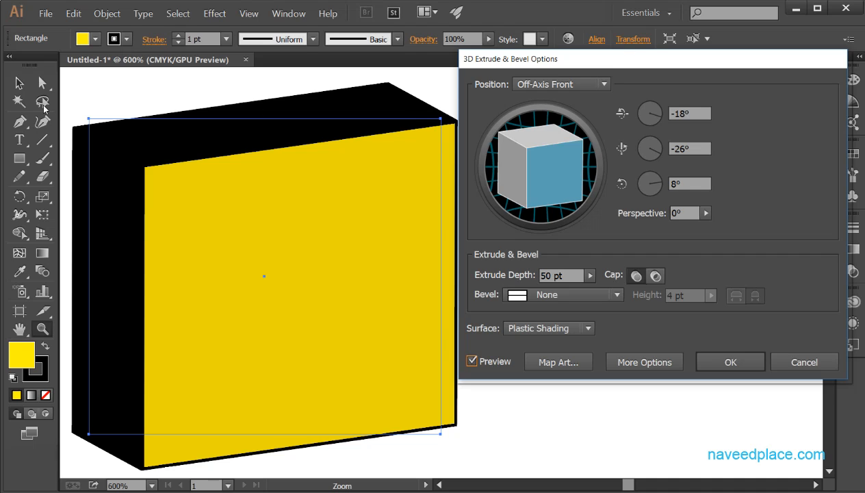
click(372, 321)
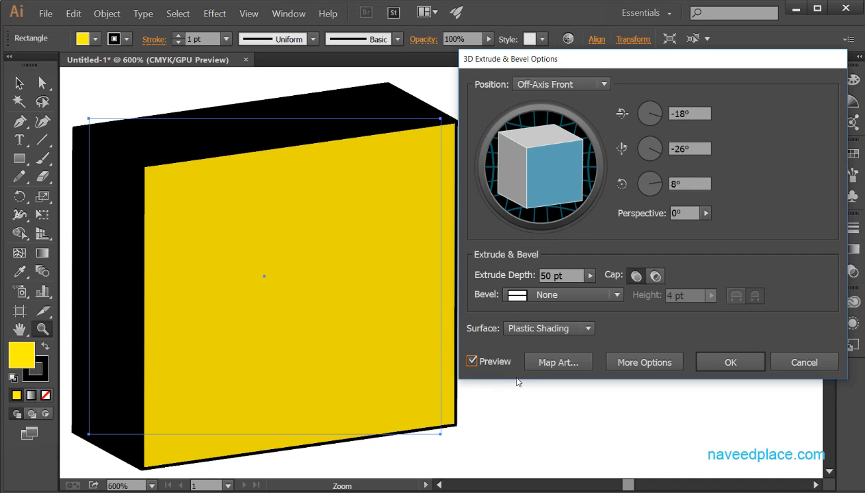
click(797, 362)
- Start the 3D Extrude & Bevel effect on the yellow rectangle with the preview turned on
click(370, 325)
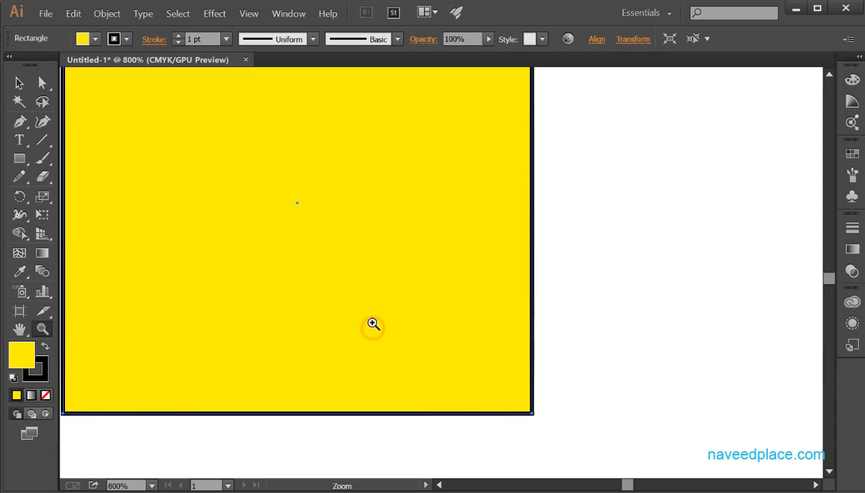
alt+click(362, 228)
click(19, 83)
click(274, 219)
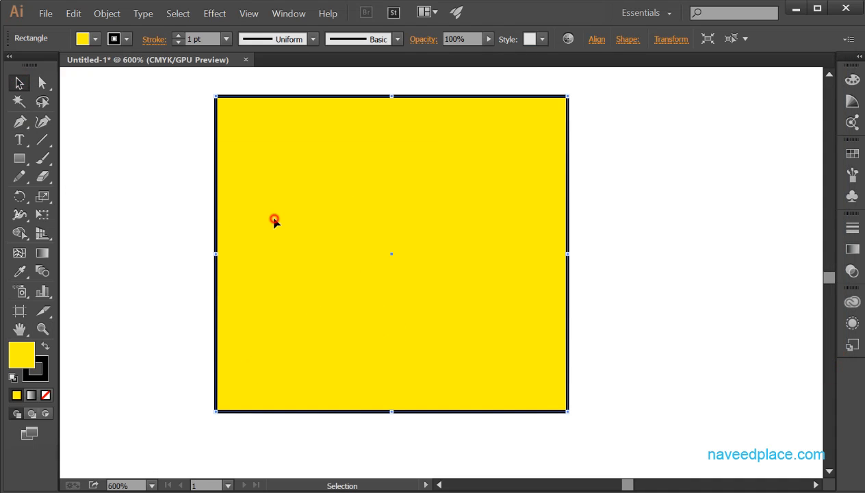
click(246, 14)
click(214, 13)
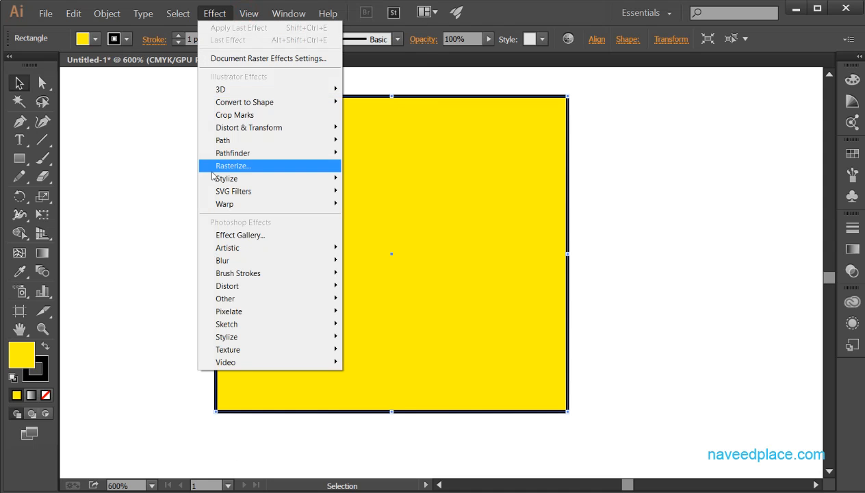
click(238, 89)
click(385, 89)
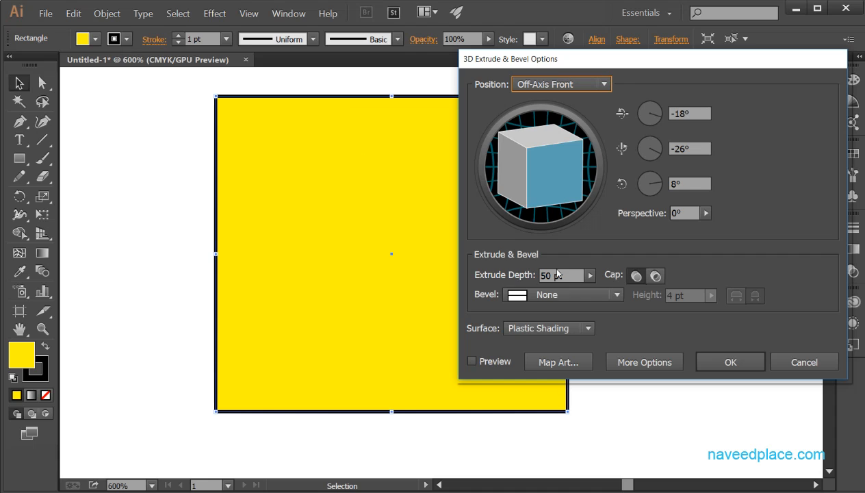
click(481, 360)
- Turn the cap off and on again, and give the extruded rectangle a Complex 3 bevel
click(654, 276)
click(635, 276)
click(575, 294)
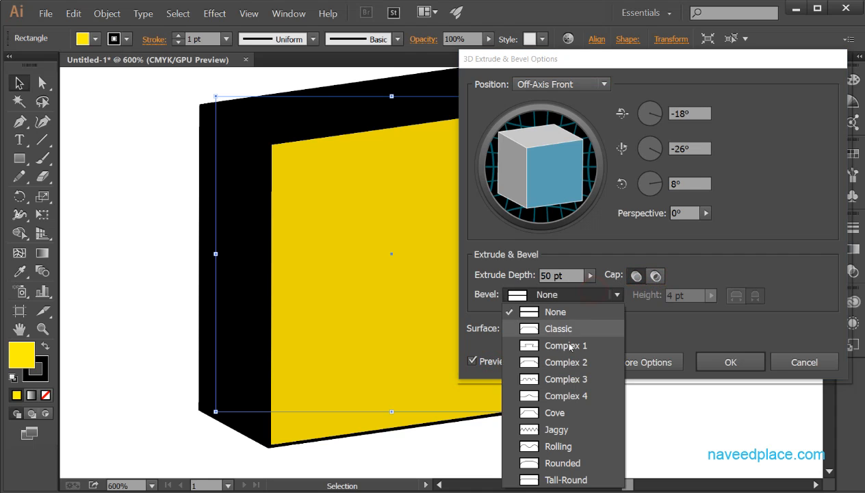
click(567, 379)
drag(553, 63, 466, 313)
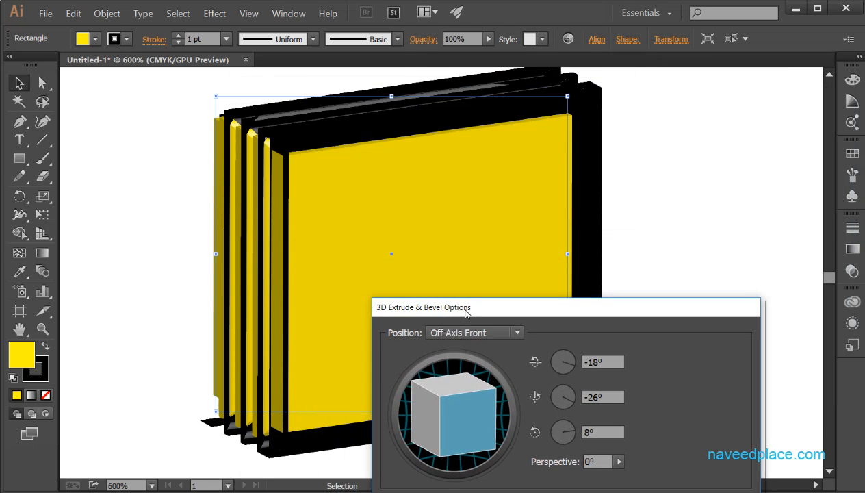
drag(561, 317, 655, 79)
click(210, 271)
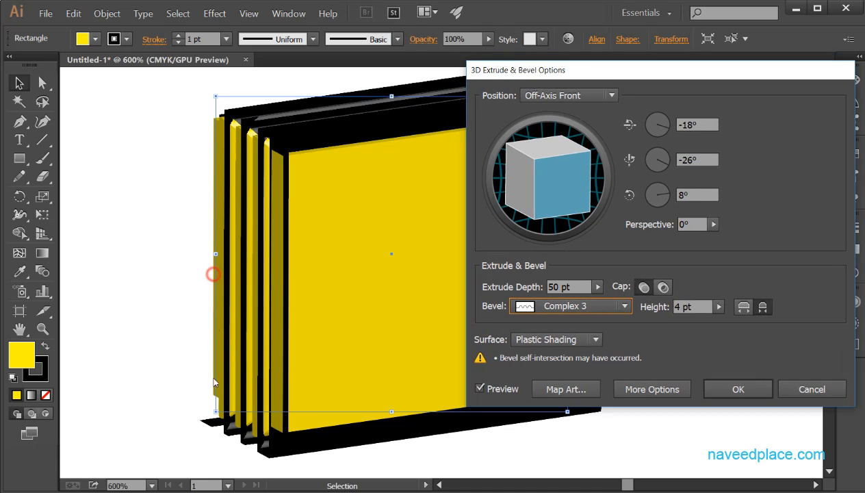
- Compare the bevel extents by switching to Bevel Extent Out and returning to Bevel Extent In, keeping the artwork uncovered for viewing
click(743, 312)
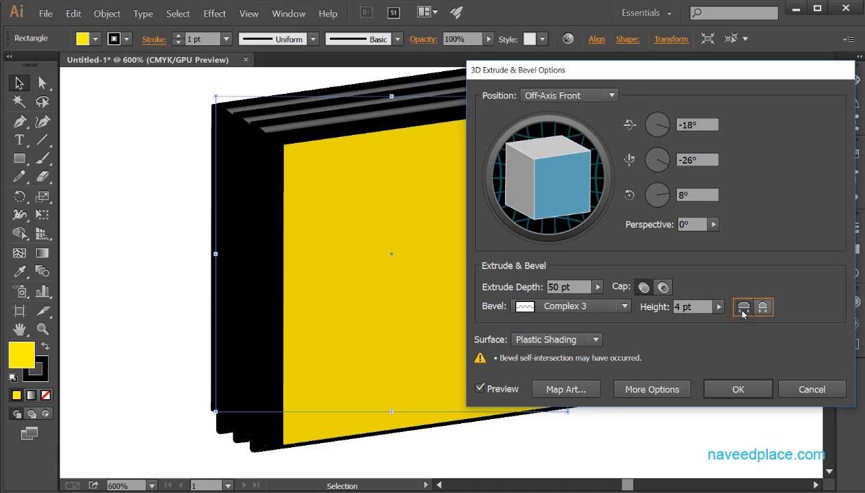
drag(666, 74, 683, 359)
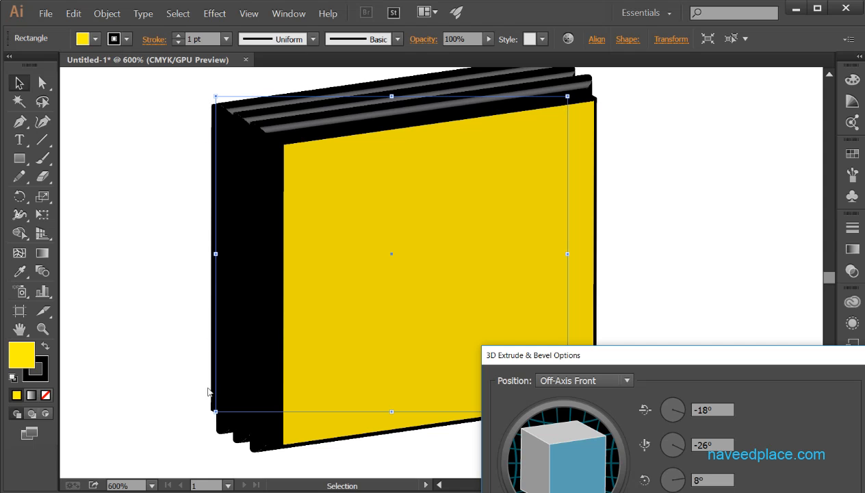
drag(592, 356, 549, 83)
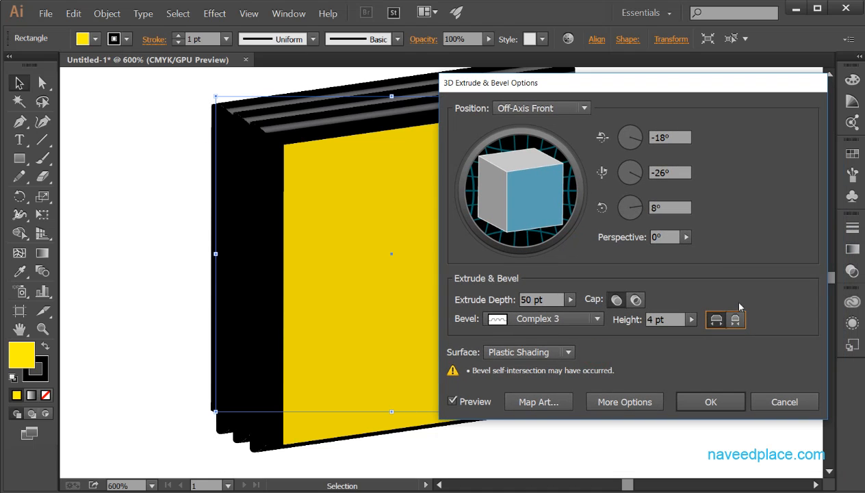
click(734, 320)
drag(527, 83, 534, 294)
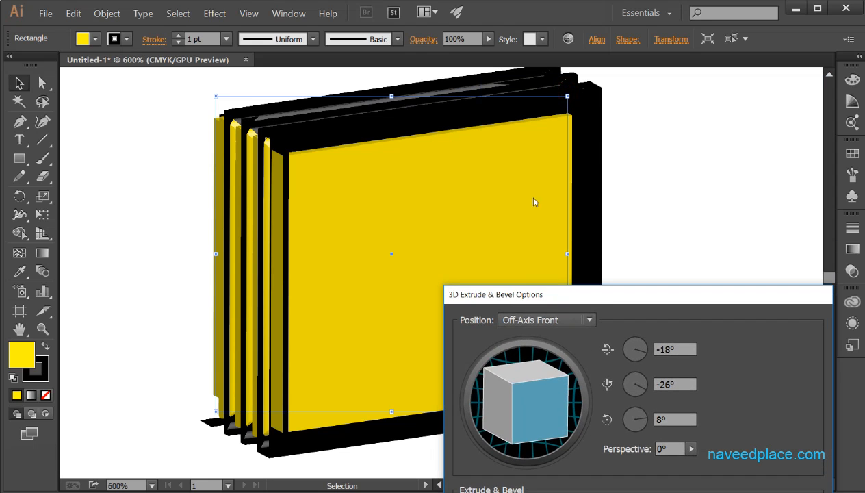
drag(603, 321, 609, 432)
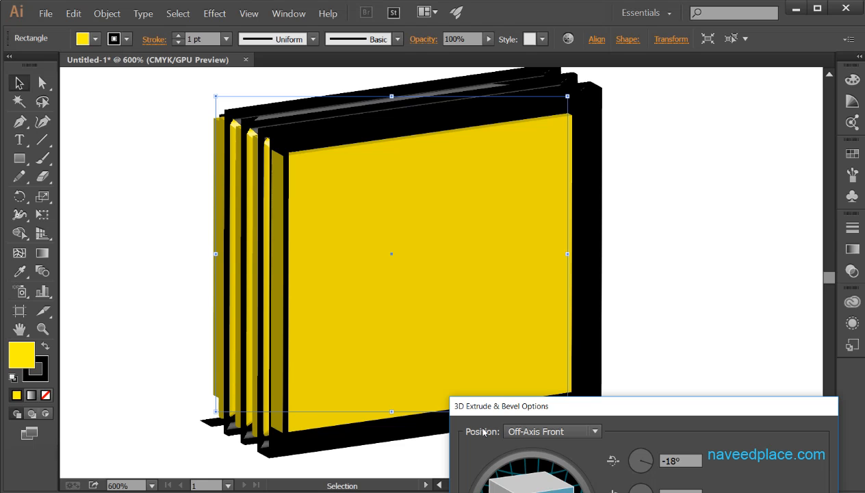
drag(579, 411, 580, 427)
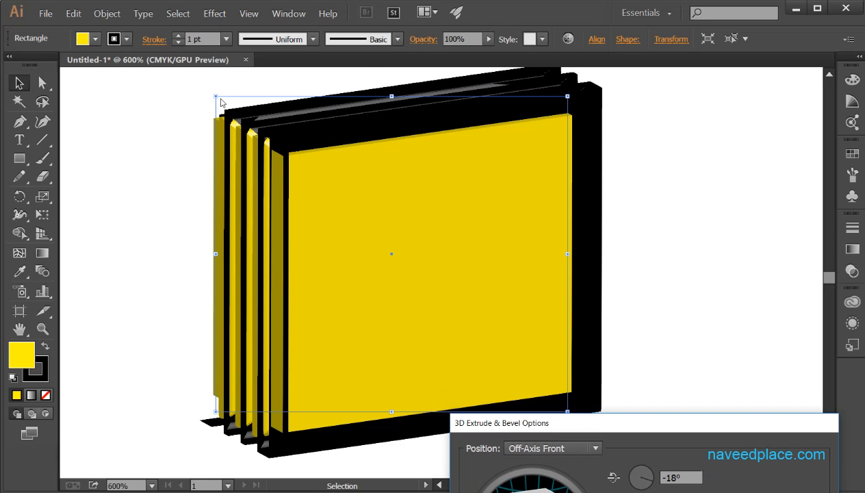
drag(629, 424, 574, 104)
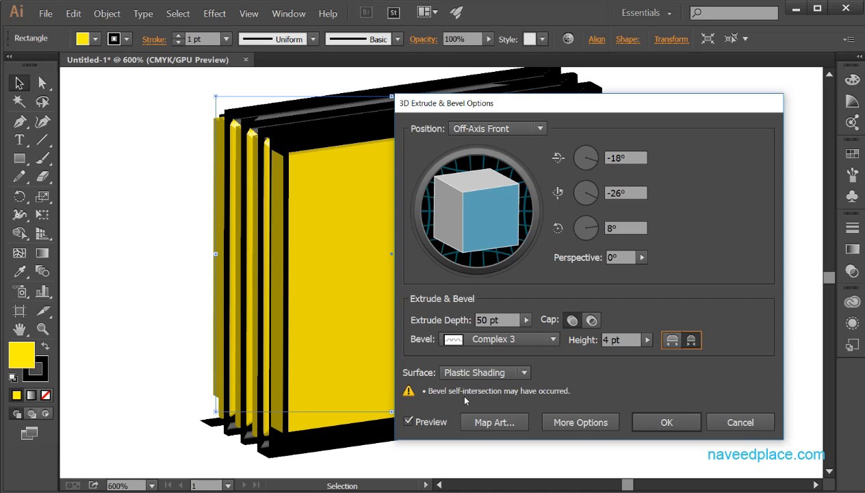
- Try the Wireframe surface on the extruded rectangle and replace it with No Shading
click(478, 371)
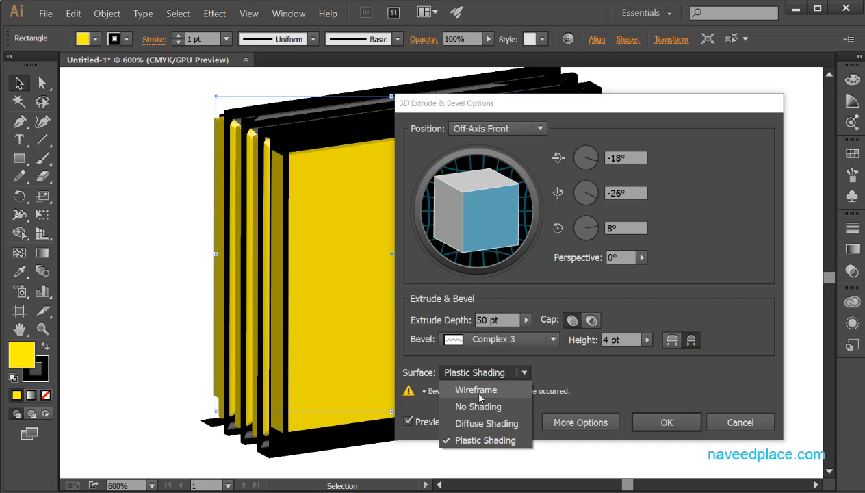
click(490, 389)
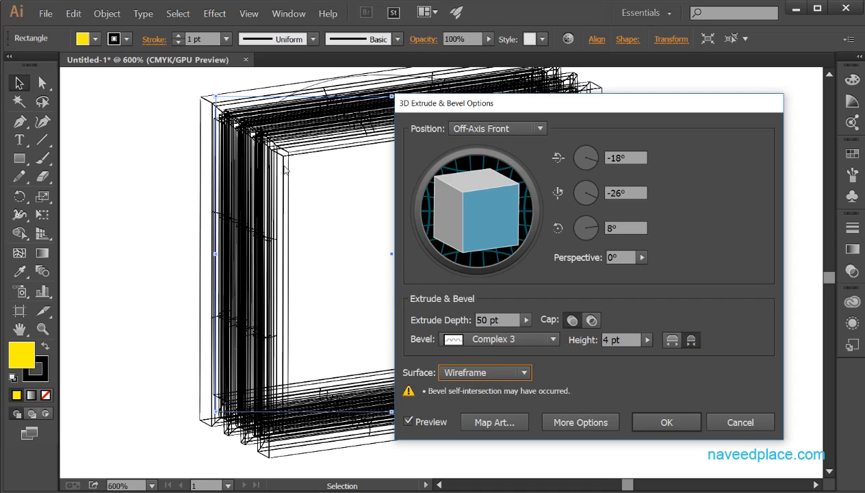
click(479, 372)
click(473, 405)
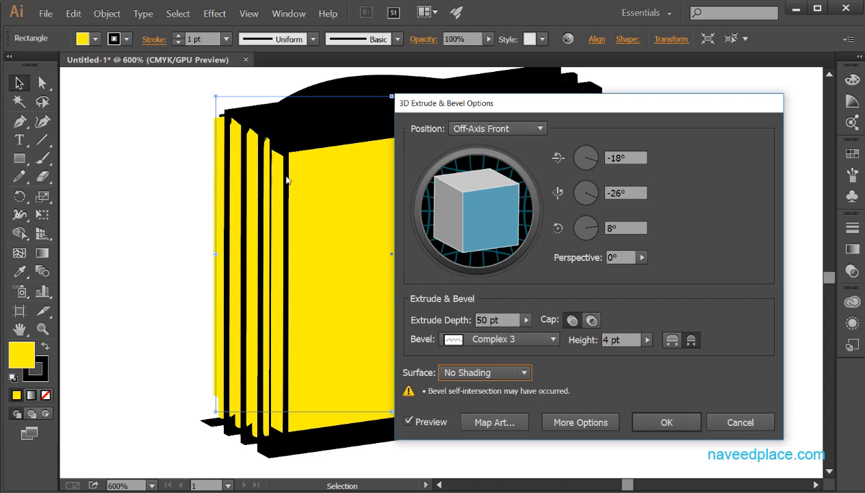
- Compare Diffuse Shading and Plastic Shading surfaces on the extruded rectangle, and return to Diffuse Shading
click(470, 373)
click(465, 424)
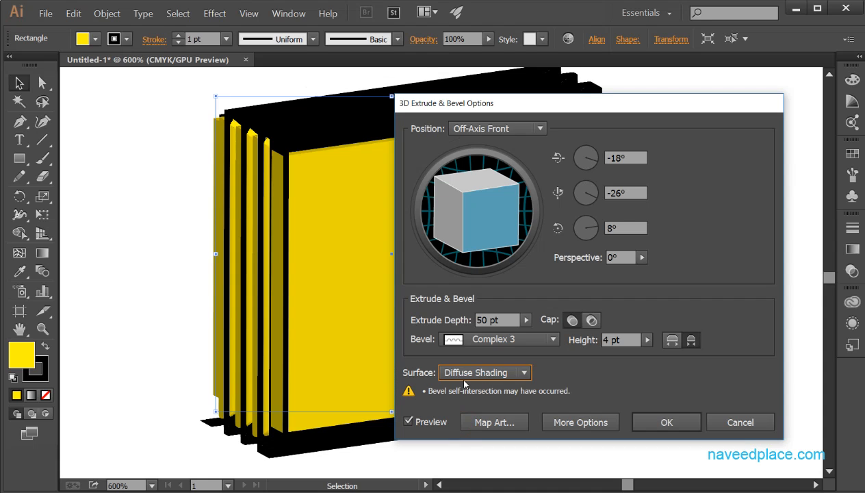
click(466, 373)
click(474, 445)
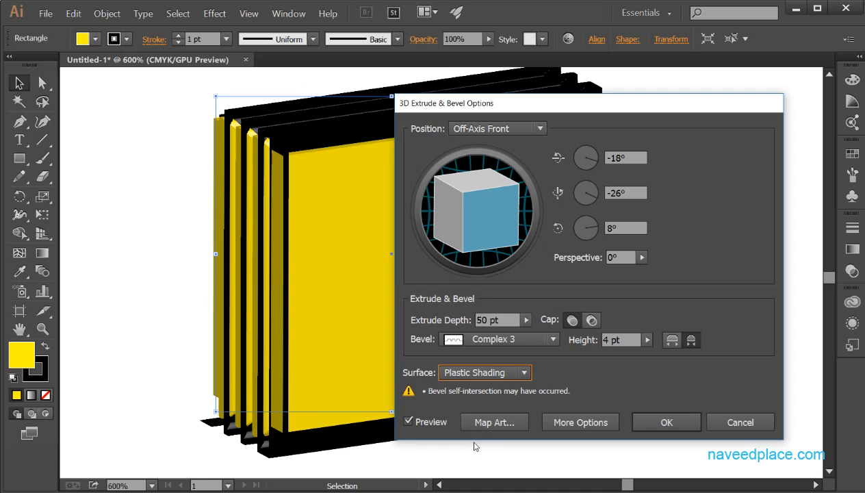
click(510, 373)
click(479, 422)
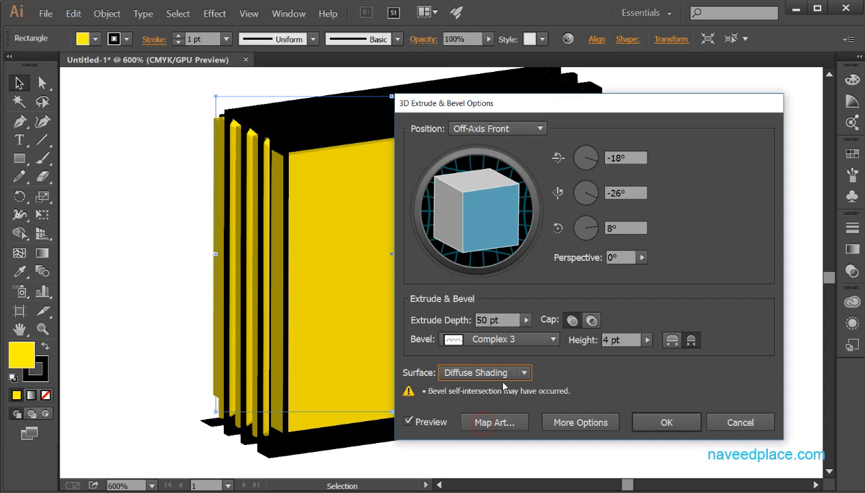
- Reveal the additional surface options, set the extrude depth to 45 pt and rotate the object to -9°, -20° and 2°
click(581, 422)
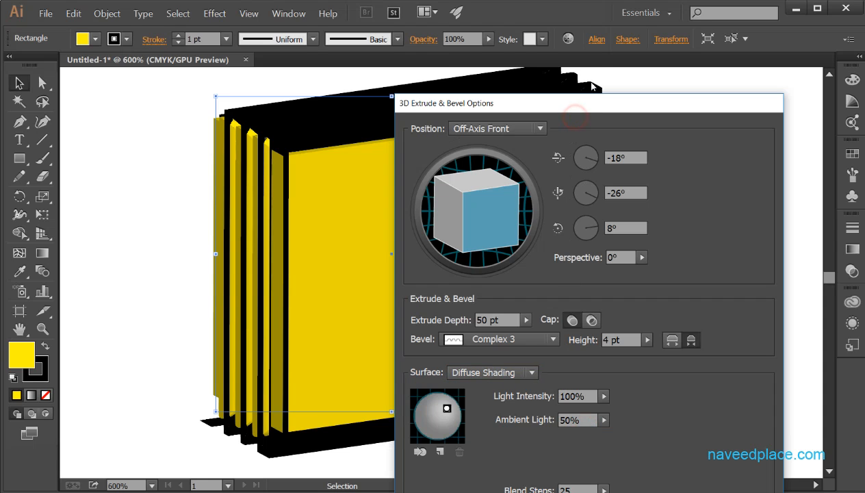
drag(595, 104, 638, 5)
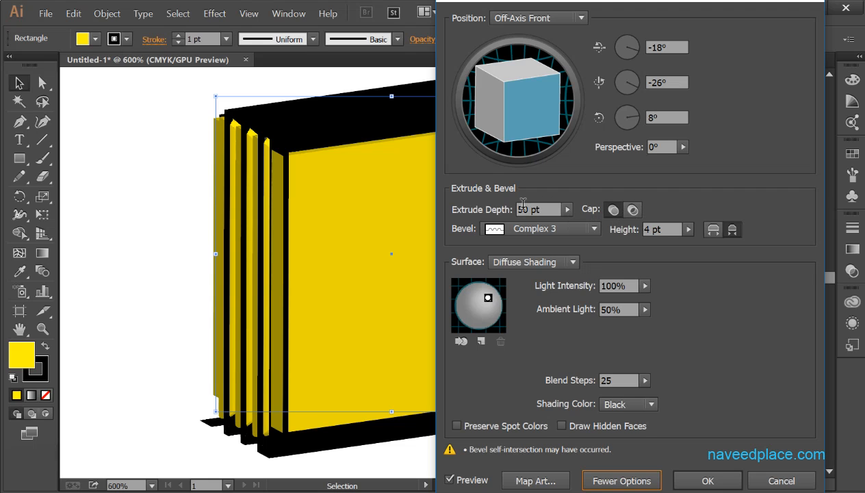
click(568, 210)
drag(506, 224, 505, 223)
drag(503, 122, 503, 97)
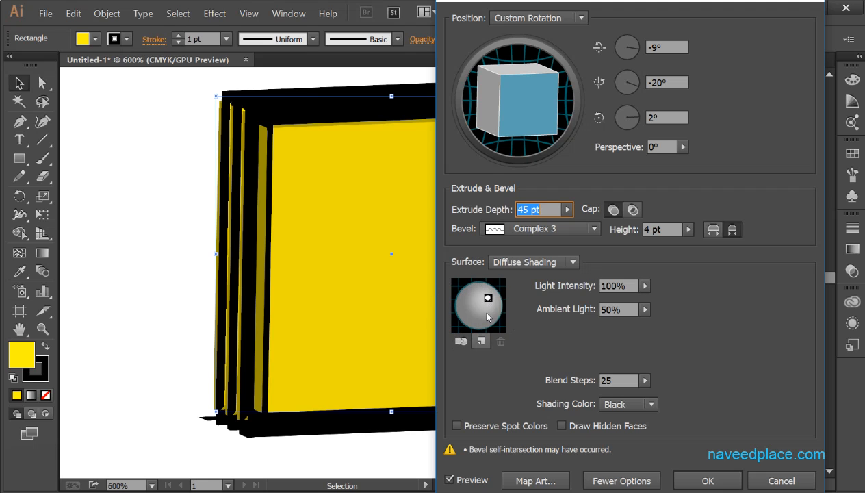
- Reposition the light toward the right edge of the shading sphere, and vary its intensity before returning it to 100%
mouse_move(488, 299)
mouse_down()
mouse_move(459, 302)
mouse_move(469, 299)
mouse_move(475, 310)
mouse_move(491, 295)
mouse_move(498, 309)
mouse_move(466, 321)
mouse_move(489, 321)
mouse_up()
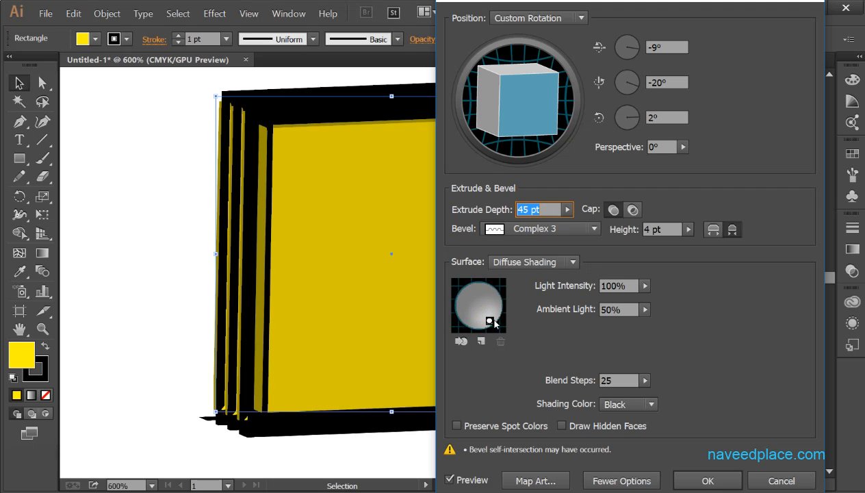
drag(488, 323, 495, 301)
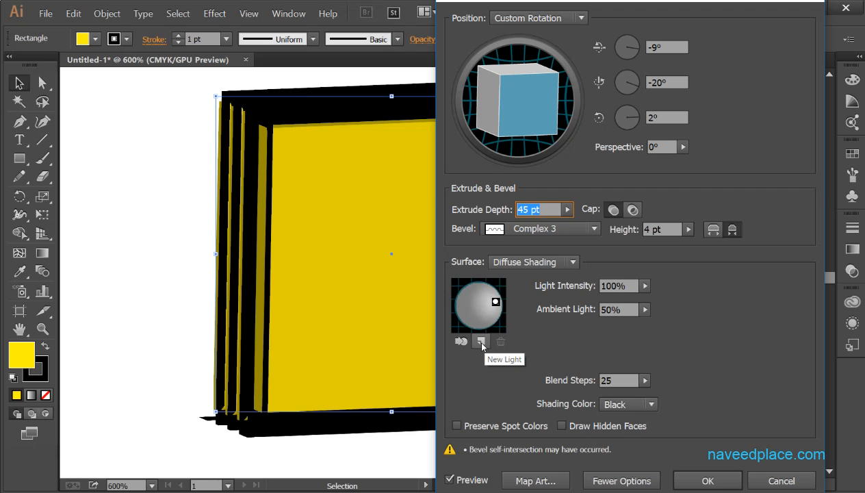
click(644, 285)
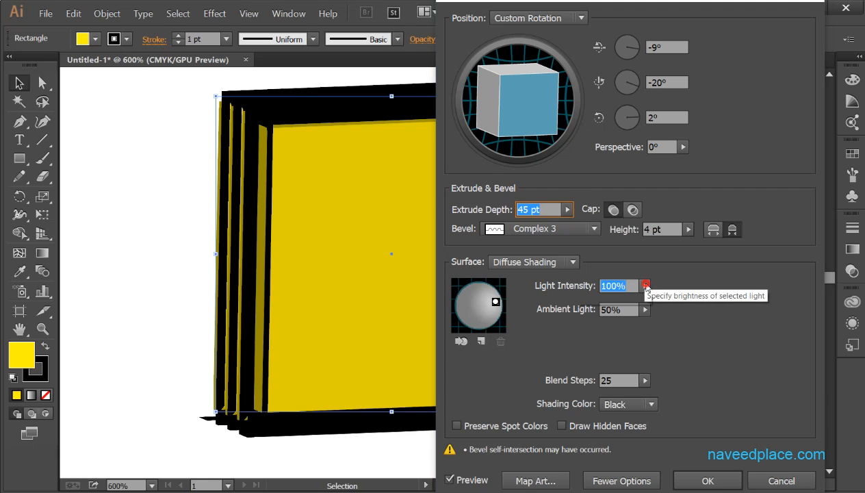
click(614, 299)
drag(614, 299, 660, 305)
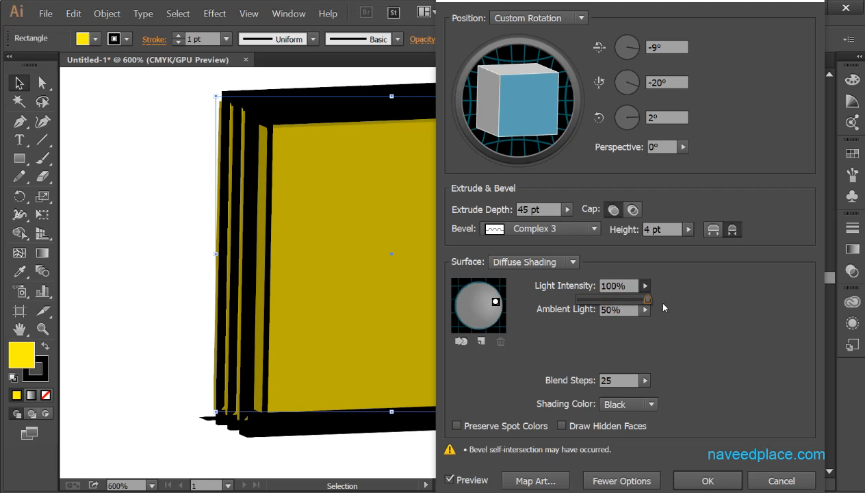
- Try 96% ambient light with a slightly shifted light source, and reduce the ambient light to 13%
click(645, 310)
drag(613, 324, 643, 326)
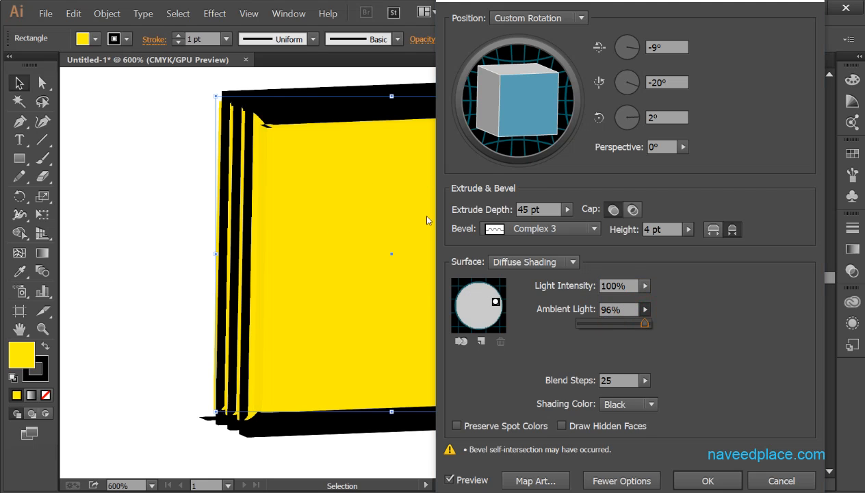
click(495, 301)
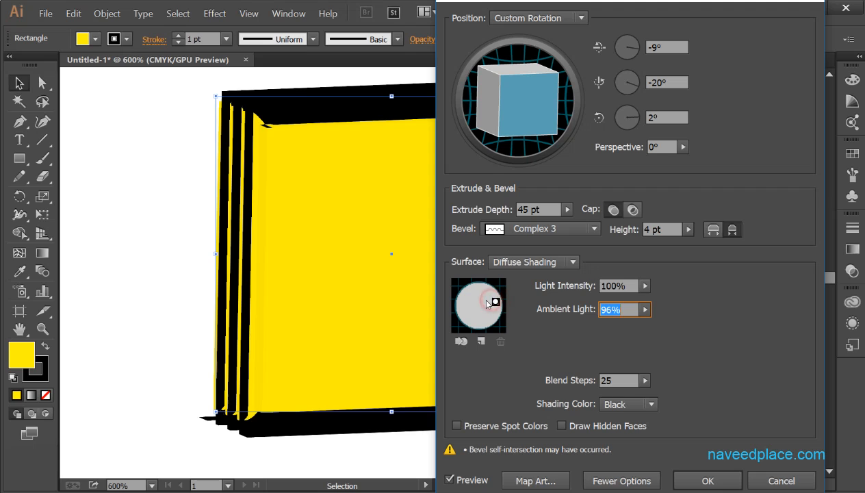
mouse_move(494, 305)
mouse_down()
mouse_move(469, 299)
mouse_move(499, 306)
mouse_up()
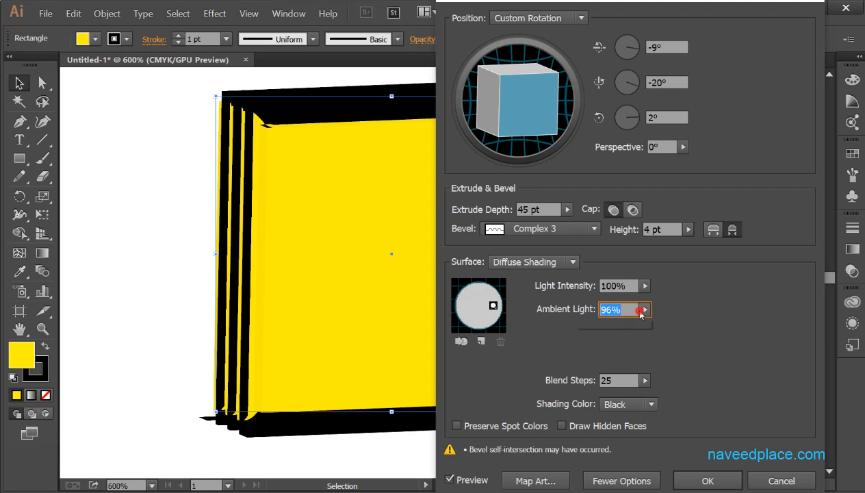
click(644, 309)
drag(609, 324, 587, 327)
click(645, 380)
click(502, 339)
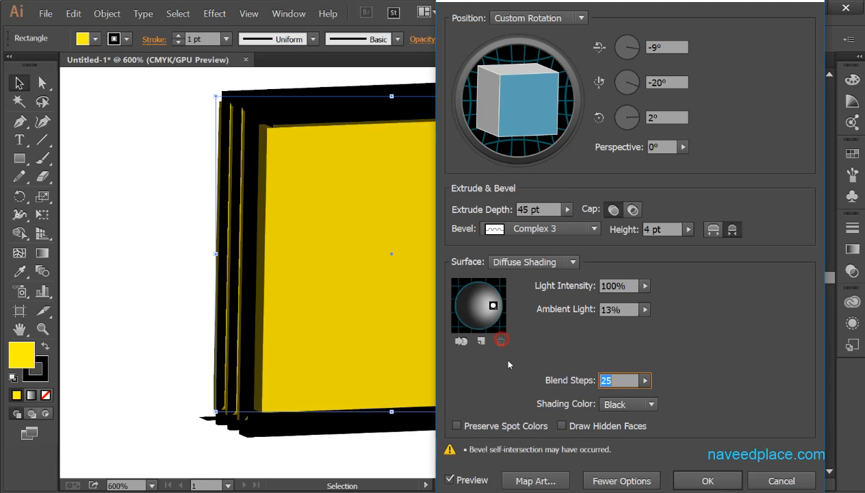
- Switch the shading color to Custom and pick a teal color for it
click(615, 404)
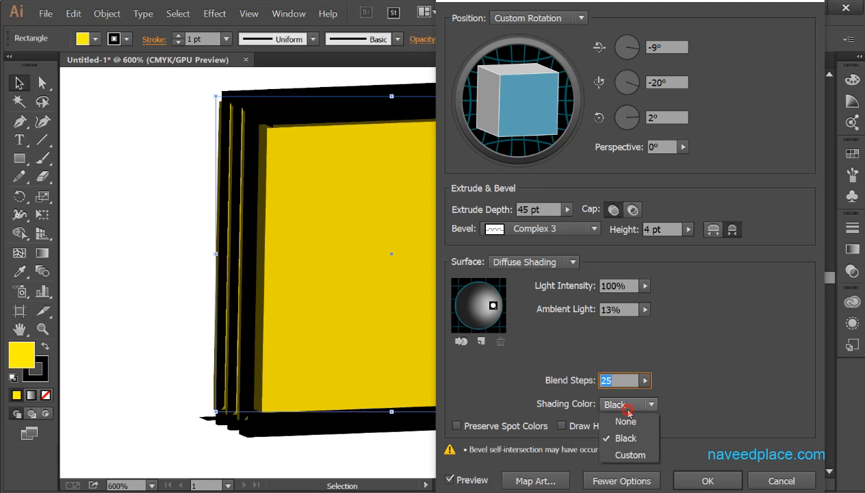
click(626, 454)
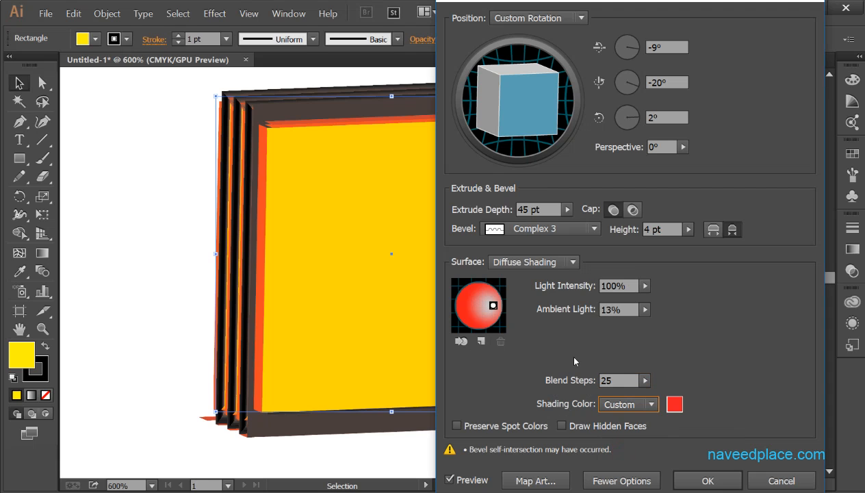
click(669, 410)
click(623, 275)
drag(573, 225, 571, 188)
click(751, 176)
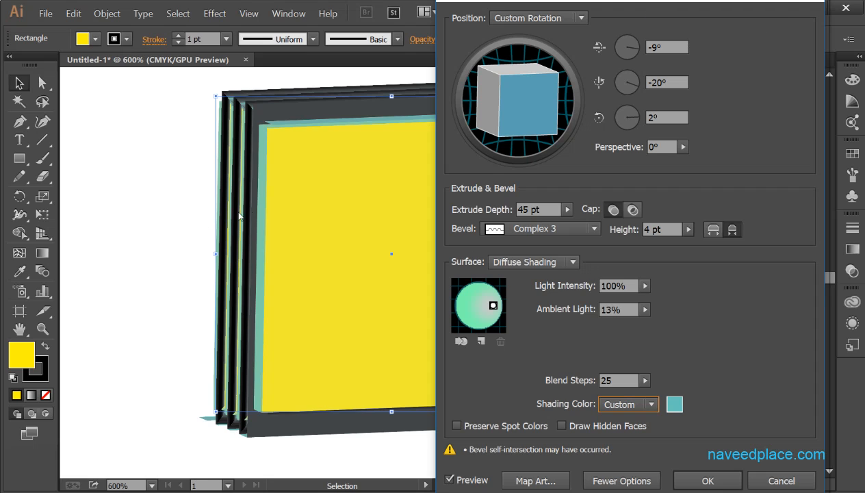
- Move the light to the left side of the shading sphere and back to its right side to compare the shading
drag(493, 305, 466, 305)
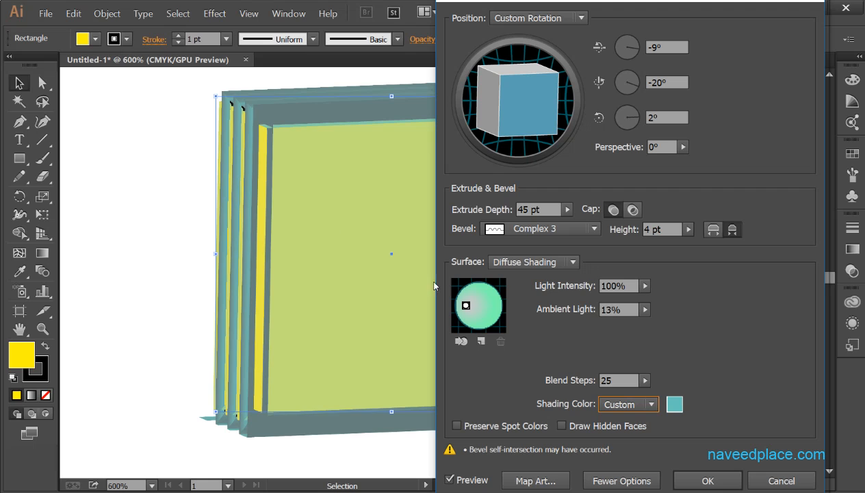
click(469, 301)
click(465, 300)
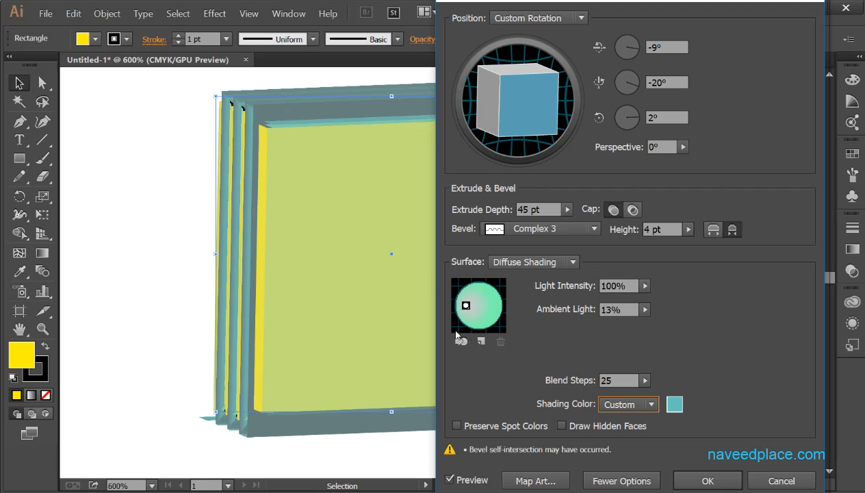
drag(463, 311, 505, 312)
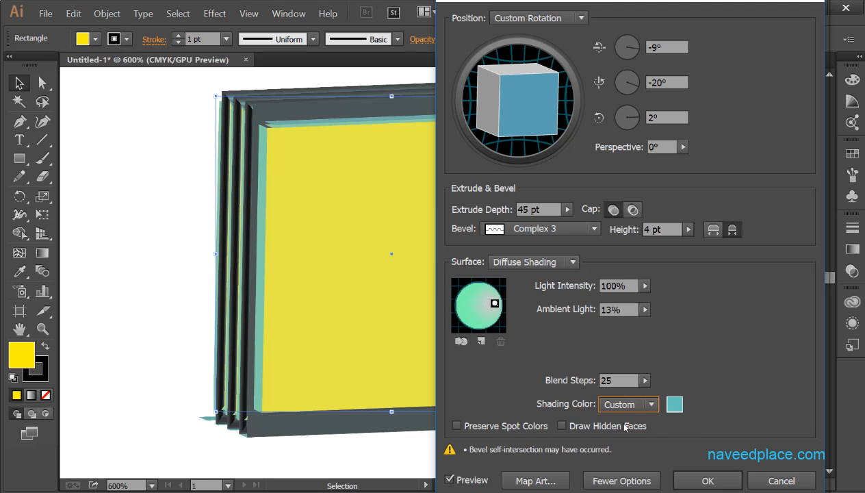
- Change the custom shading color from teal to a very dark, nearly black tone
click(674, 405)
mouse_move(567, 195)
mouse_down()
mouse_move(585, 223)
mouse_move(578, 256)
mouse_move(457, 334)
mouse_up()
click(779, 179)
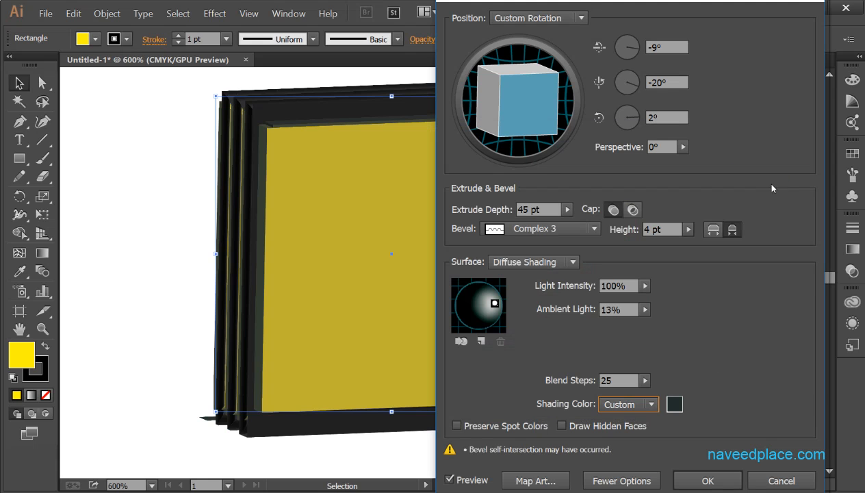
- Toggle Preserve Spot Colors repeatedly to compare the shading, and leave the option on
click(476, 425)
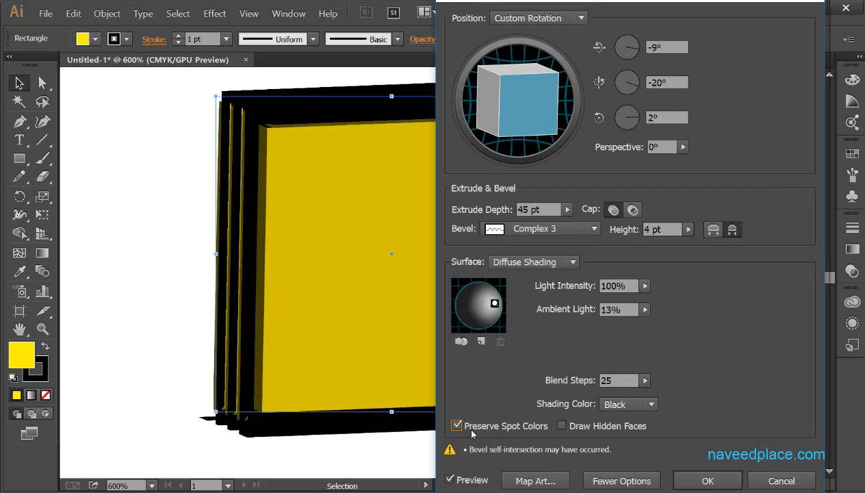
click(472, 431)
click(471, 431)
click(471, 432)
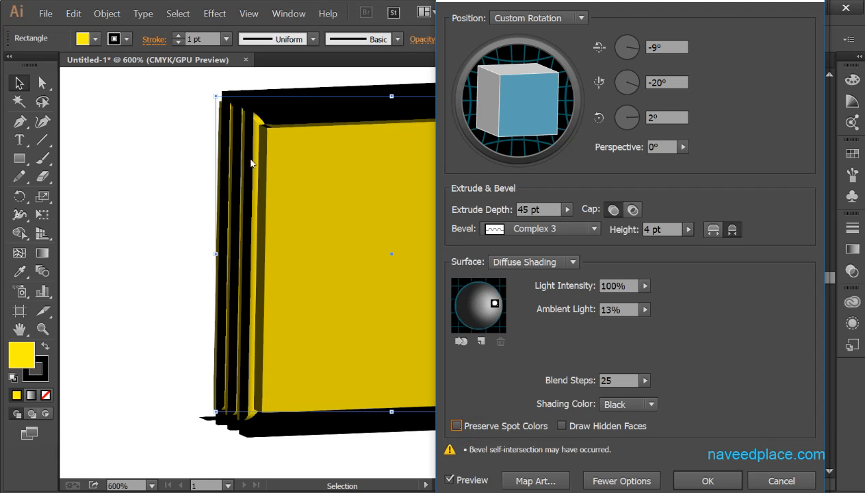
click(477, 430)
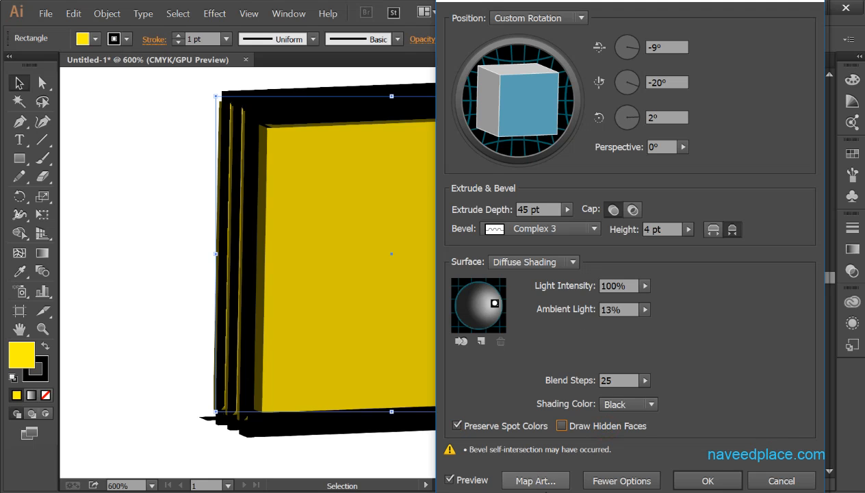
- Open the Map Art settings, and cancel them together with the whole 3D Extrude & Bevel effect
click(536, 481)
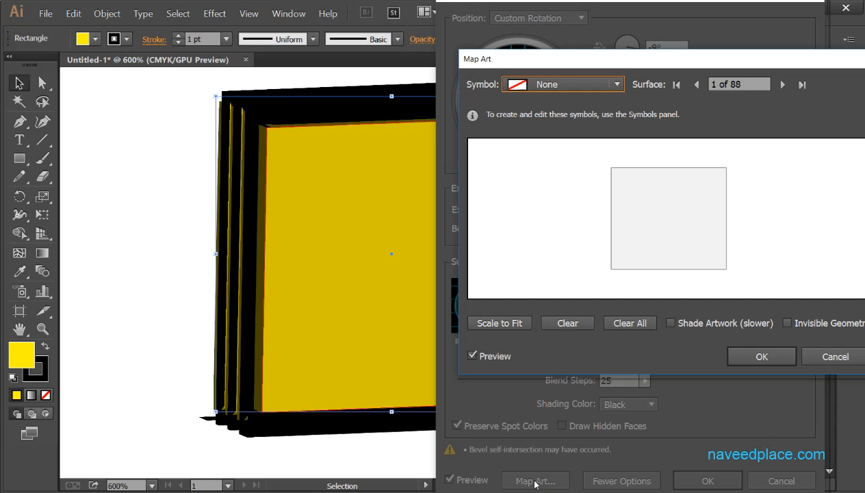
drag(587, 61, 540, 62)
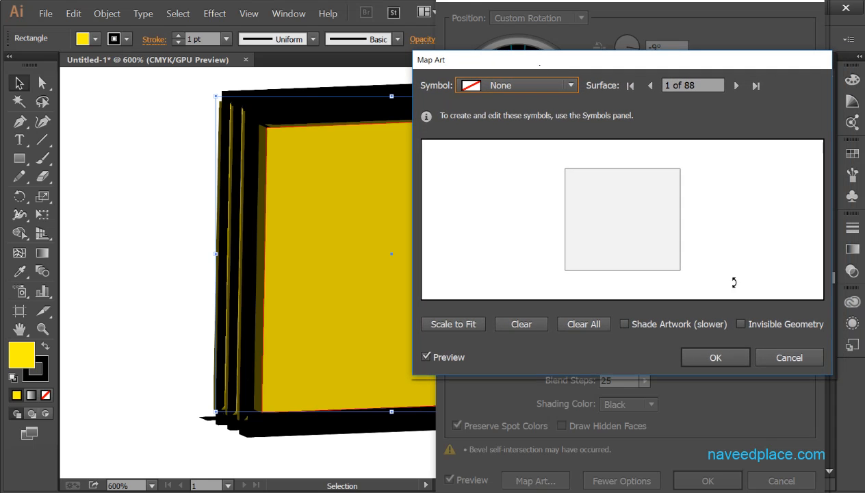
click(780, 352)
click(781, 480)
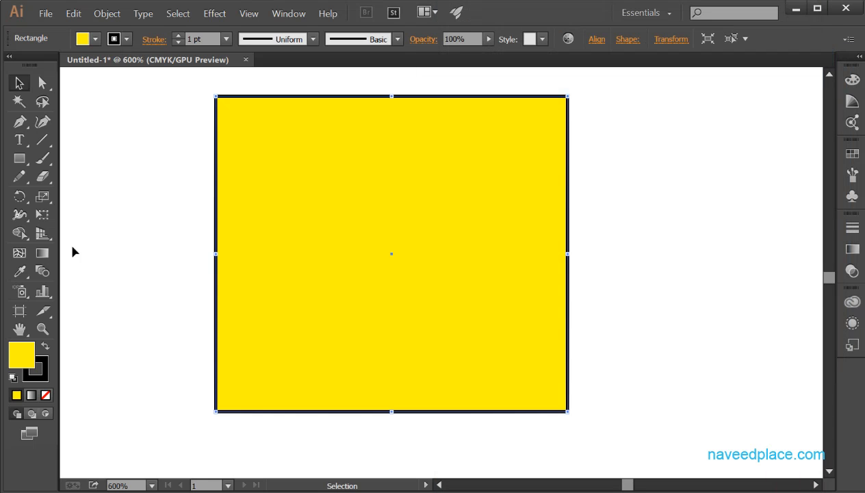
- Select the yellow rectangle and start 3D Extrude & Bevel on it again, with the additional surface options shown and the preview on
click(42, 328)
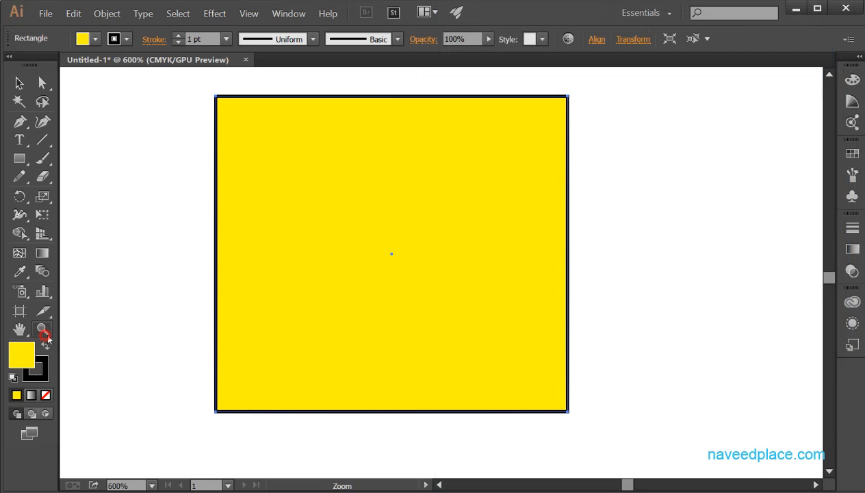
alt+click(315, 316)
drag(455, 253, 178, 286)
click(19, 83)
drag(103, 147, 410, 394)
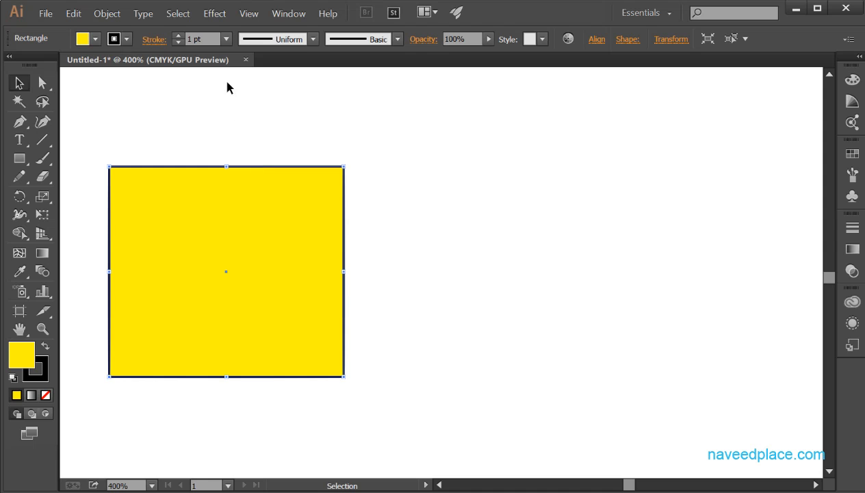
click(223, 15)
mouse_move(241, 89)
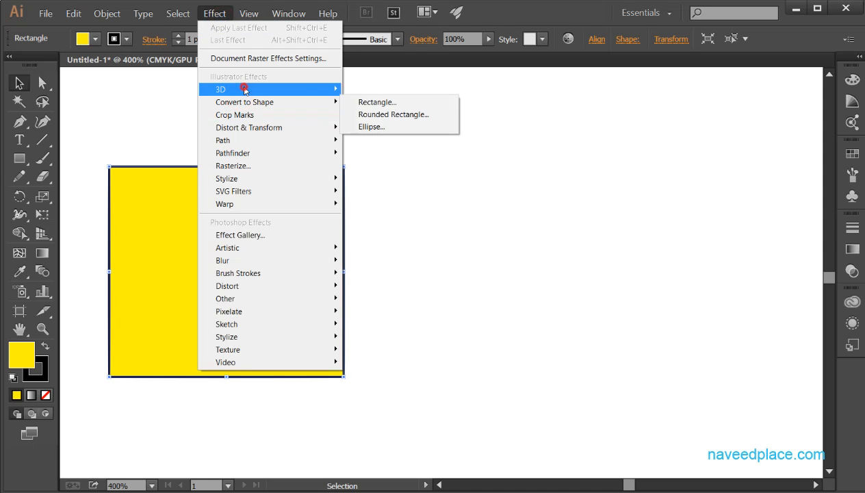
click(362, 90)
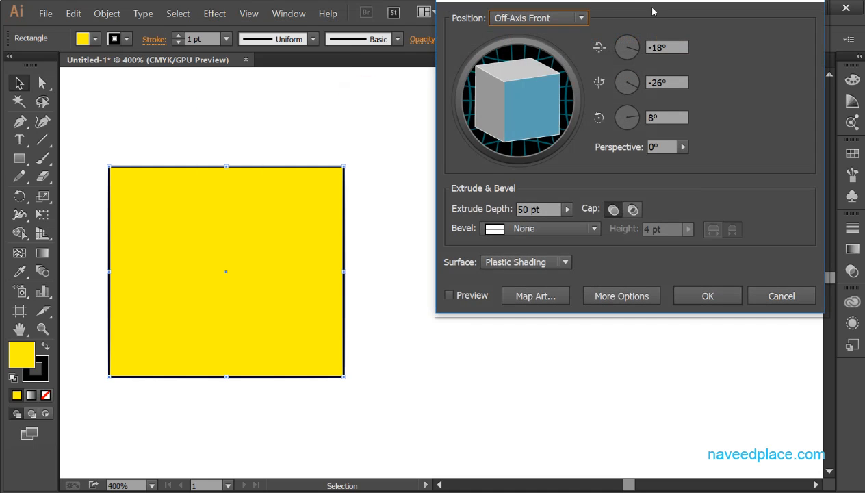
click(654, 4)
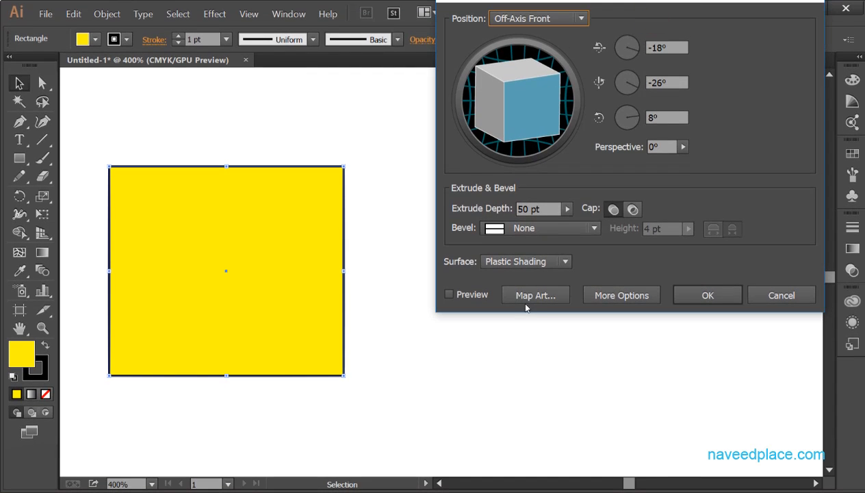
click(619, 295)
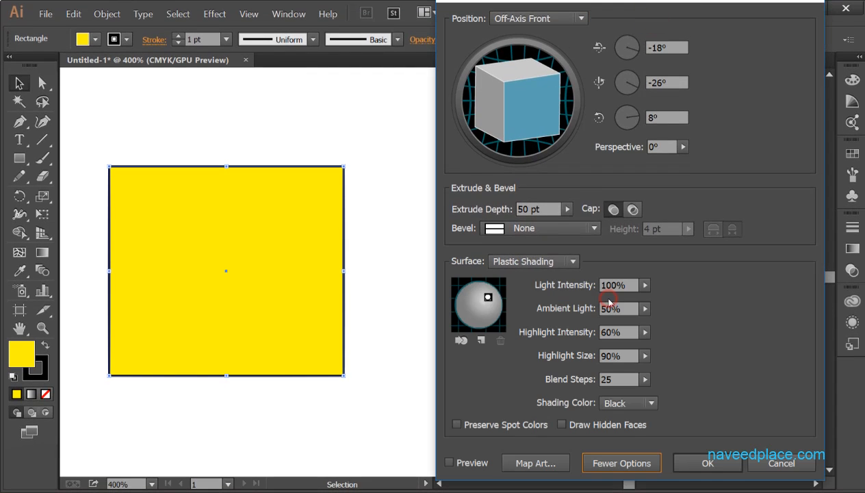
click(451, 463)
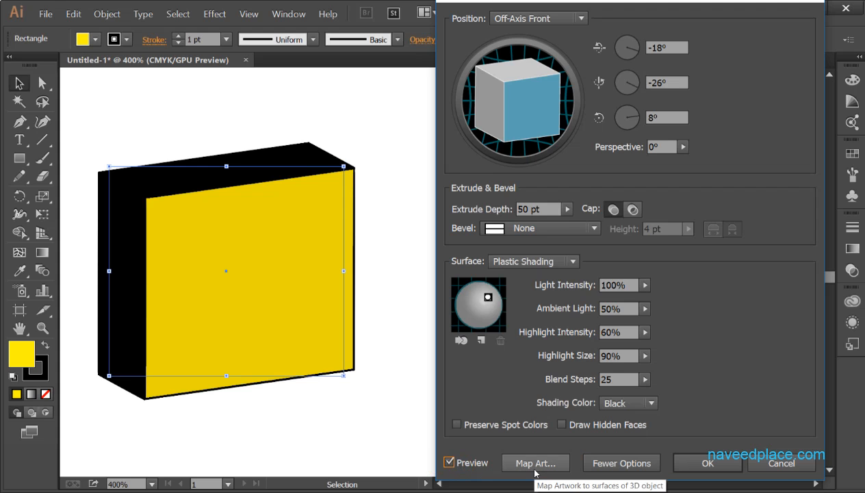
- Open the Map Art settings for the extruded rectangle and map the Process Rectangle symbol onto surface 1
click(535, 469)
click(553, 18)
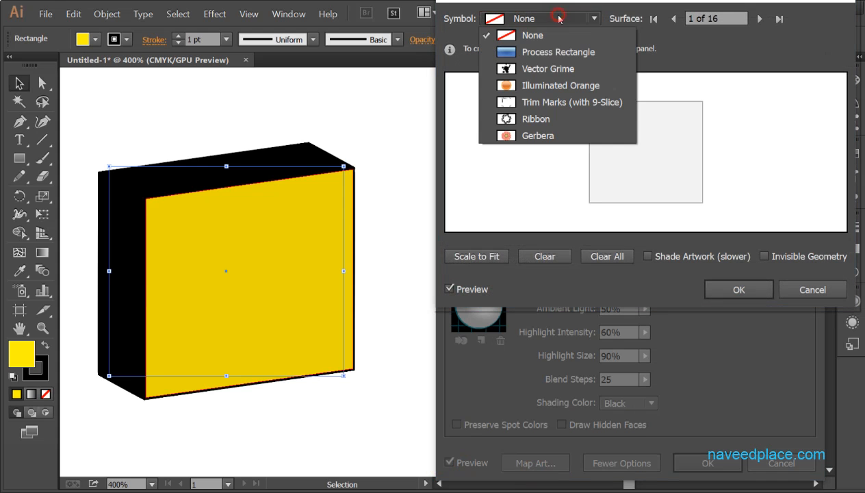
key(Escape)
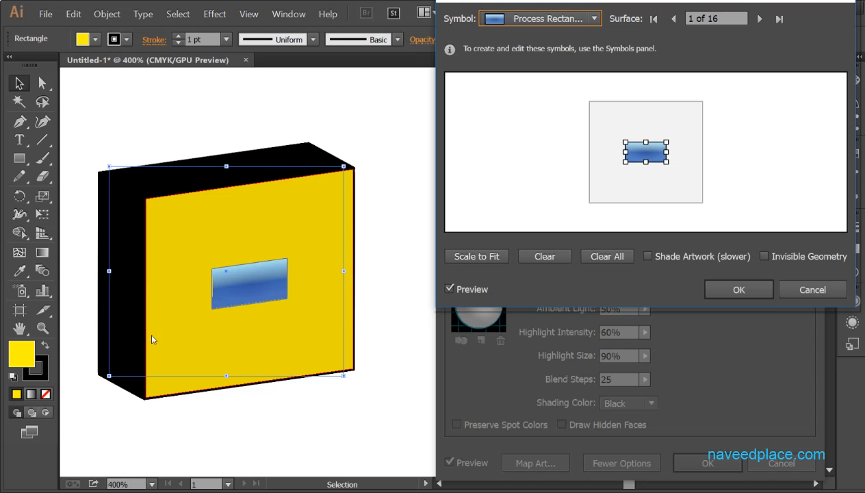
- Browse the box's mappable surfaces forward and backward to examine which face each surface number outlines on the artwork
click(759, 19)
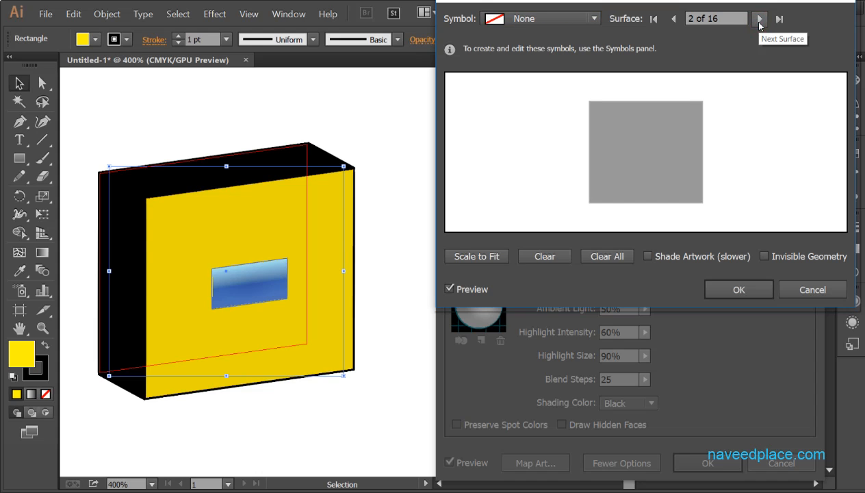
click(759, 21)
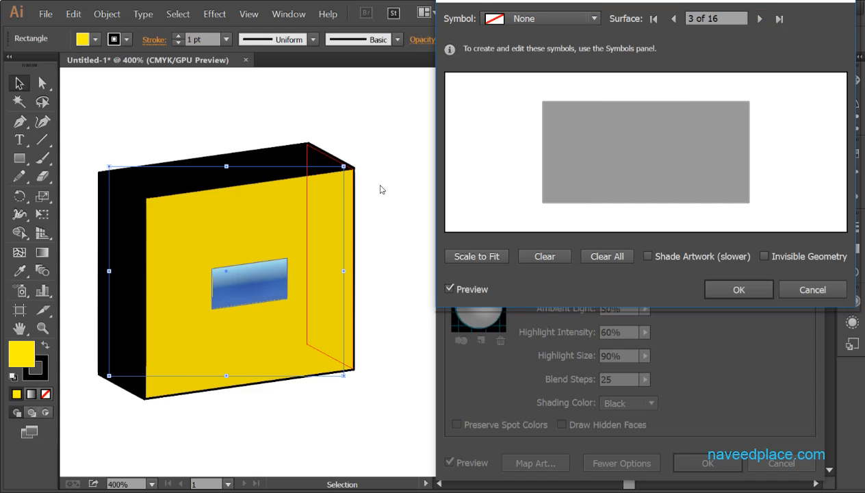
click(673, 19)
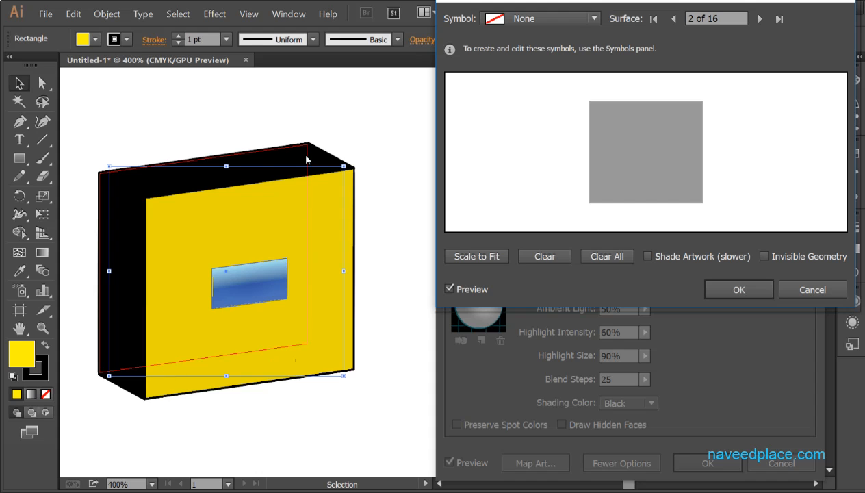
click(678, 21)
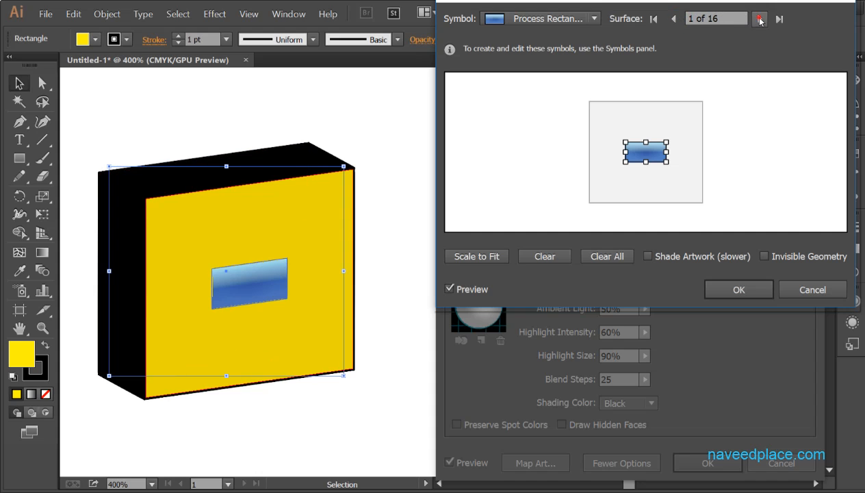
click(760, 20)
click(759, 20)
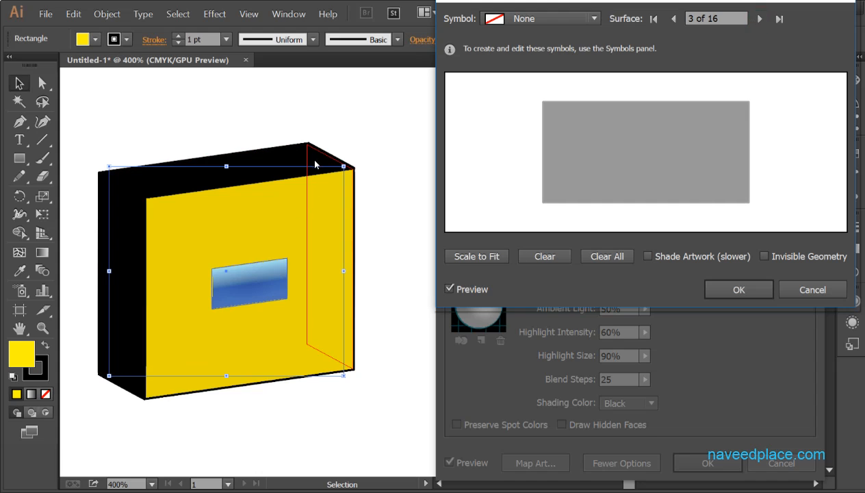
click(760, 20)
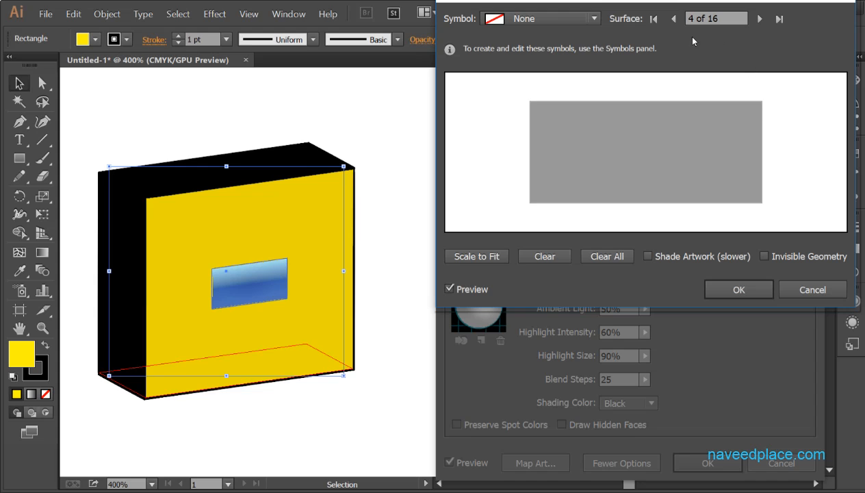
click(673, 20)
click(673, 20)
click(673, 20)
click(673, 19)
click(673, 20)
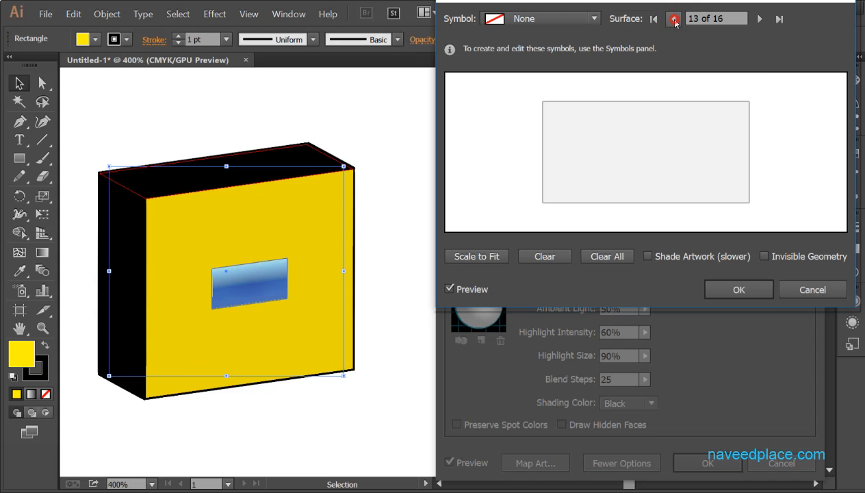
- Return to surface 1 and try the Illuminated Orange and Ribbon symbols on the box's front face
double_click(693, 18)
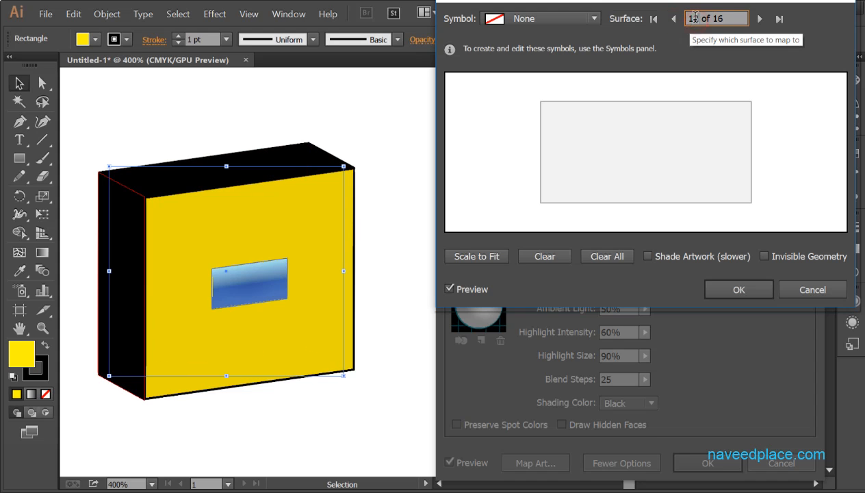
text(1)
key(Return)
click(547, 478)
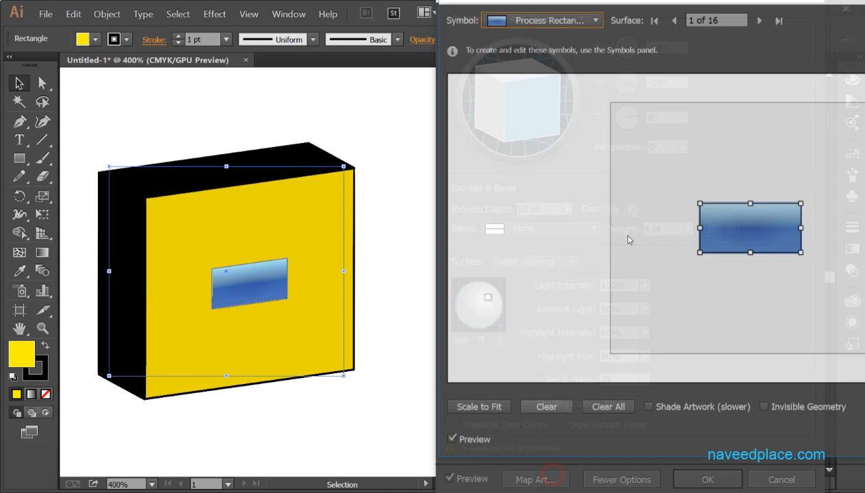
click(518, 20)
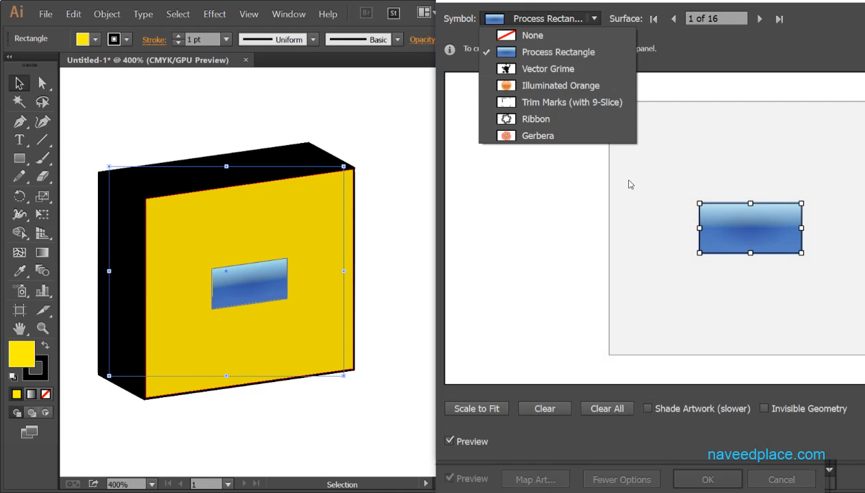
click(531, 197)
click(549, 27)
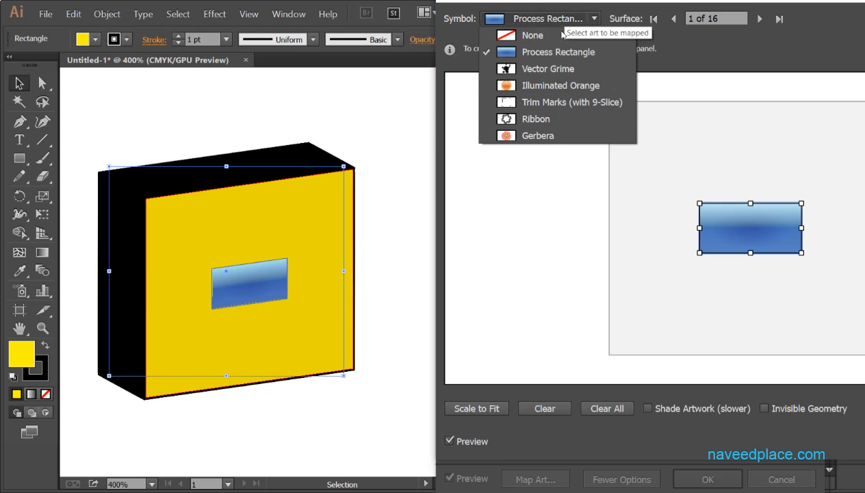
click(537, 87)
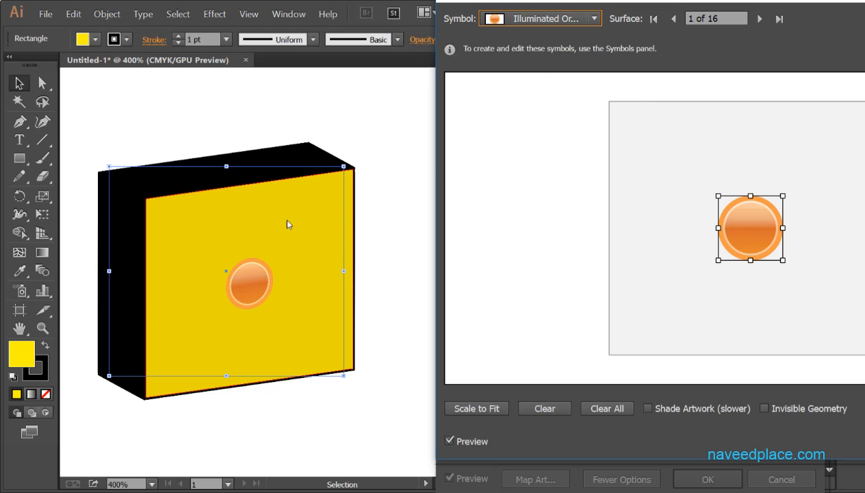
click(508, 25)
click(507, 121)
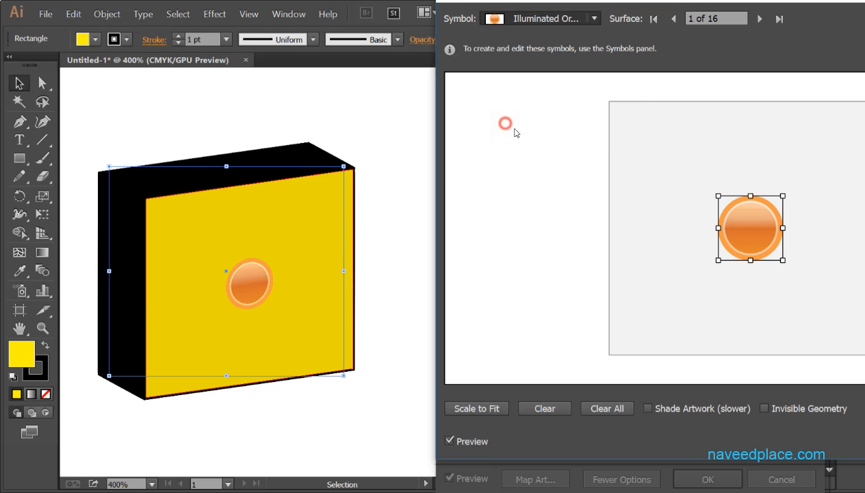
- Map the Gerbera symbol onto surface 1 and enlarge it to cover most of the front face
click(541, 18)
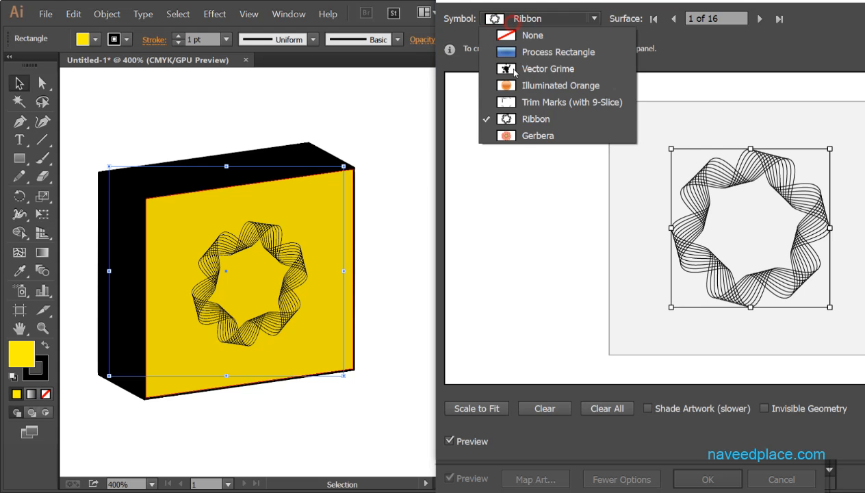
click(520, 136)
drag(691, 285, 627, 331)
drag(808, 171, 863, 132)
drag(774, 172, 777, 165)
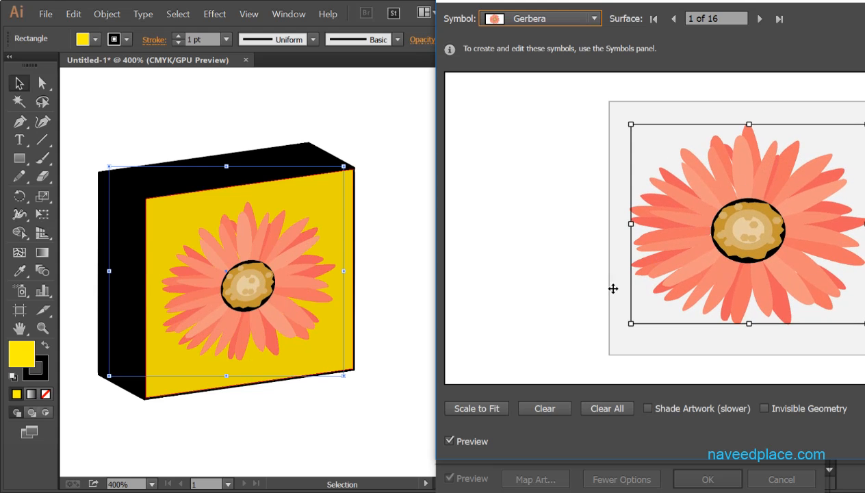
- Scale the Gerbera symbol to fit the front face, accept the mapping and apply the 3D Extrude & Bevel effect
click(471, 414)
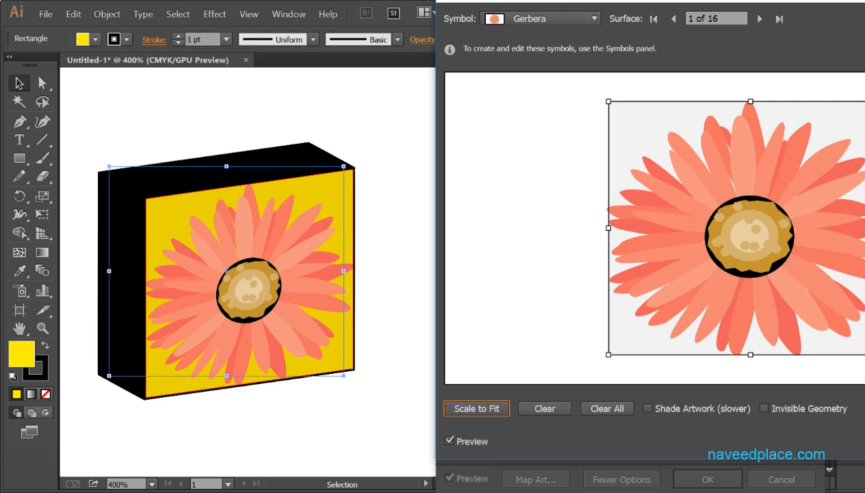
click(864, 442)
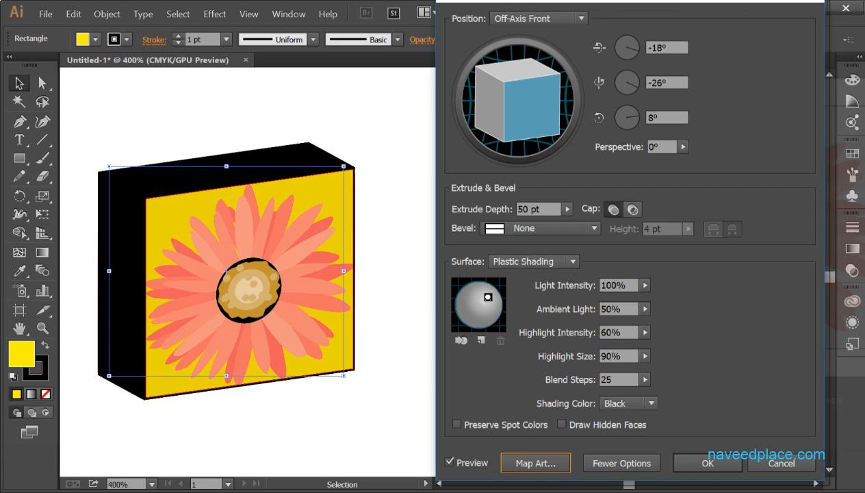
click(607, 464)
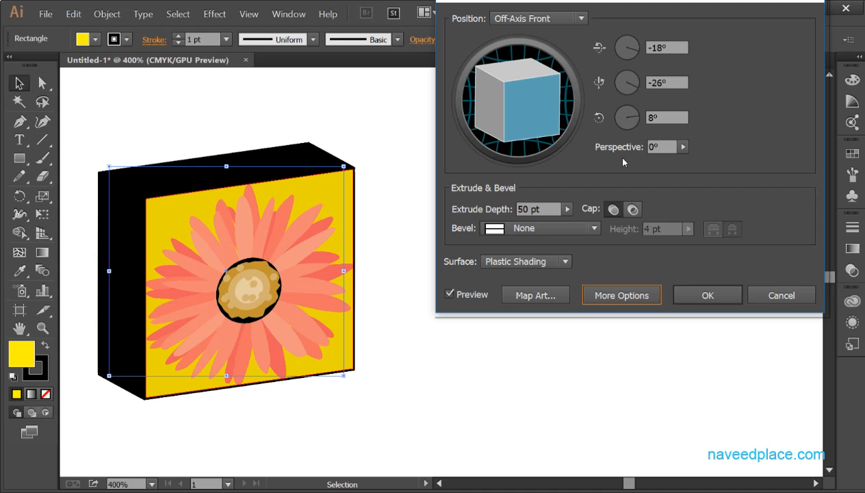
click(718, 303)
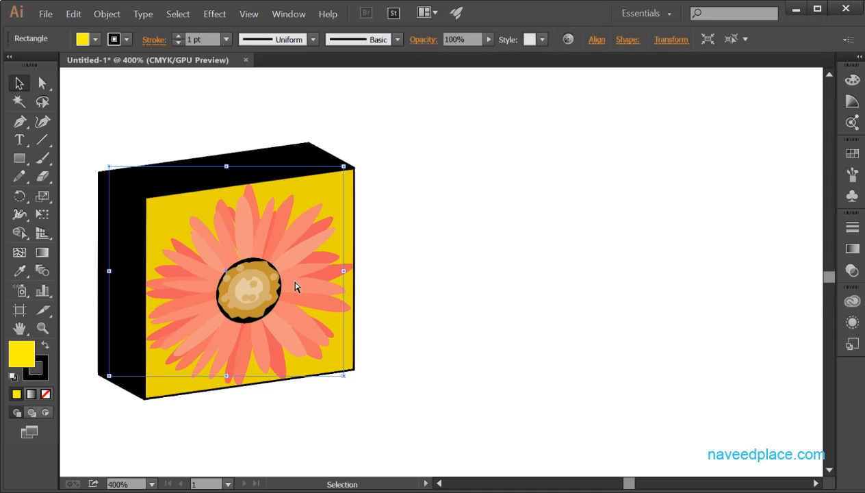
- Undo the 3D Extrude & Bevel effect and delete the yellow rectangle
key(ctrl+z)
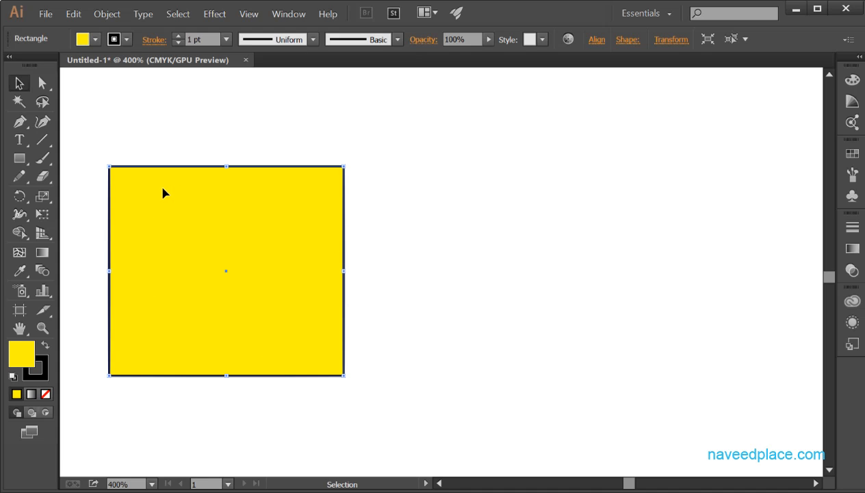
key(Delete)
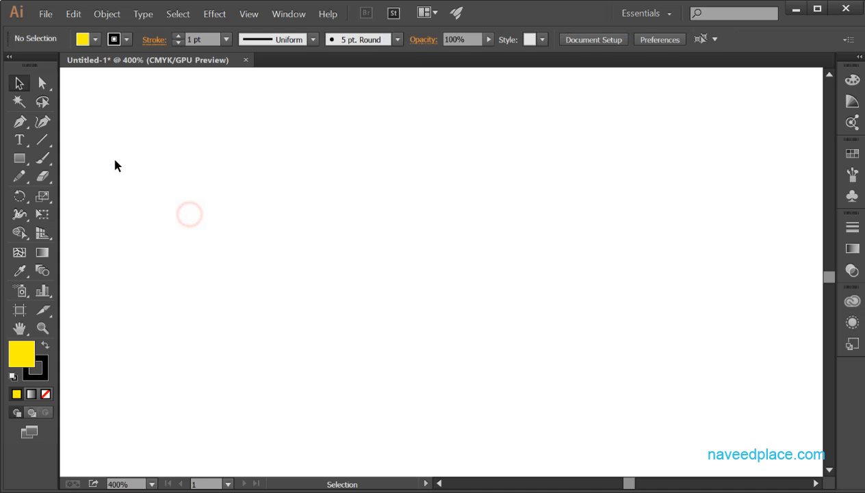
- Draw a large yellow circle with a black outline on the empty canvas using the Ellipse tool
click(20, 159)
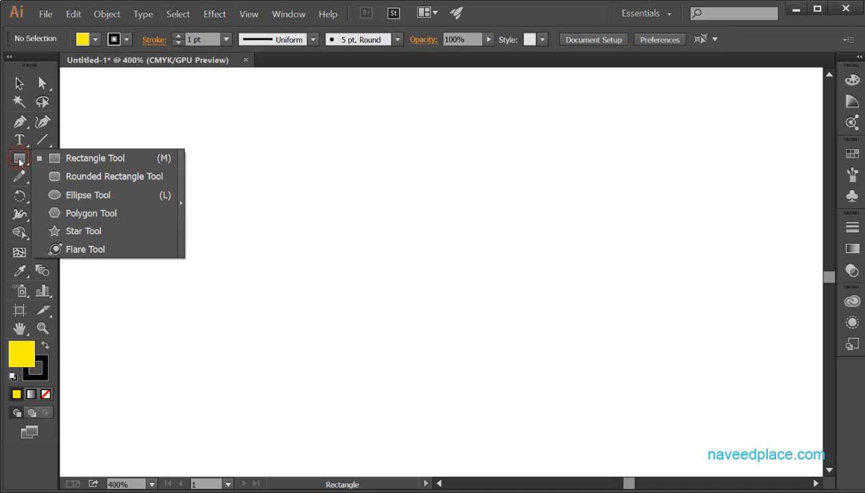
click(87, 194)
drag(198, 195, 417, 412)
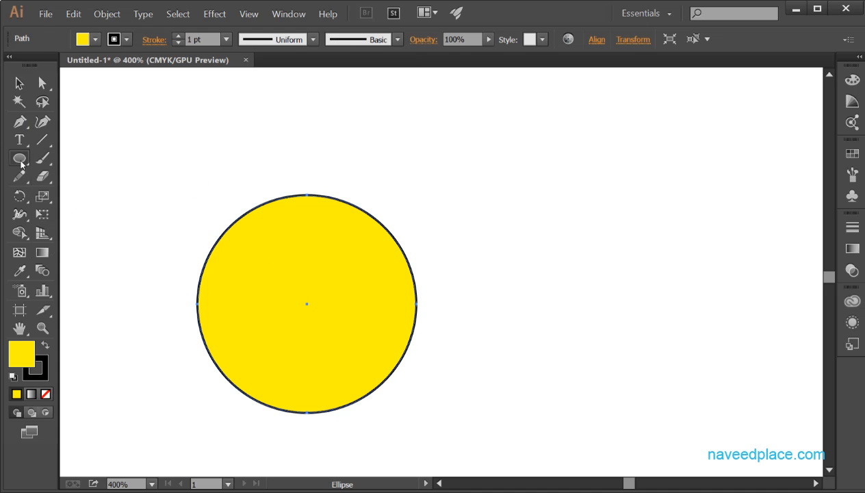
- Cut the circle's path at its top and bottom anchor points with the Scissors tool
click(21, 123)
click(252, 182)
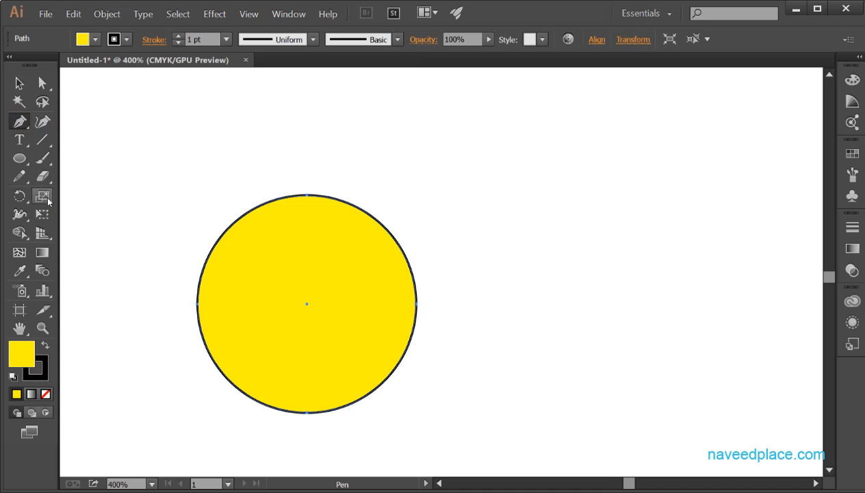
mouse_move(51, 180)
mouse_down()
mouse_move(91, 183)
mouse_move(100, 193)
mouse_up()
click(290, 195)
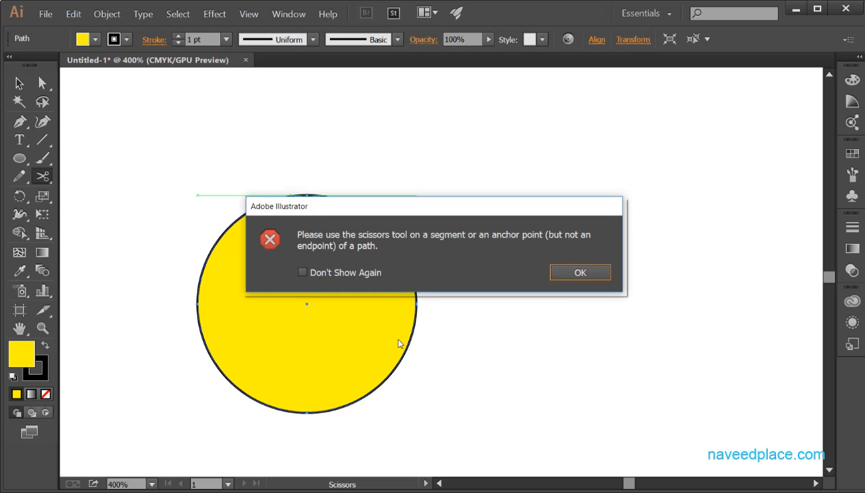
click(579, 271)
click(308, 194)
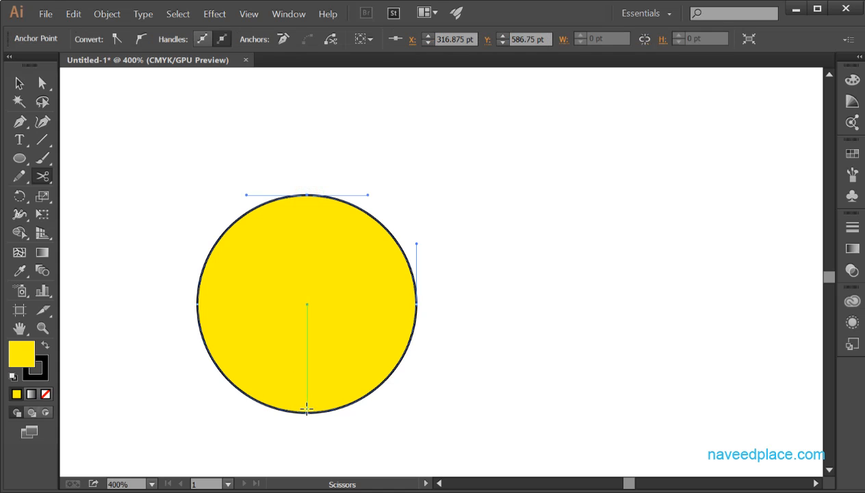
click(306, 411)
- Select the left half of the cut circle and delete it, keeping the right half
click(19, 82)
click(399, 145)
click(262, 257)
drag(258, 247, 123, 191)
key(Delete)
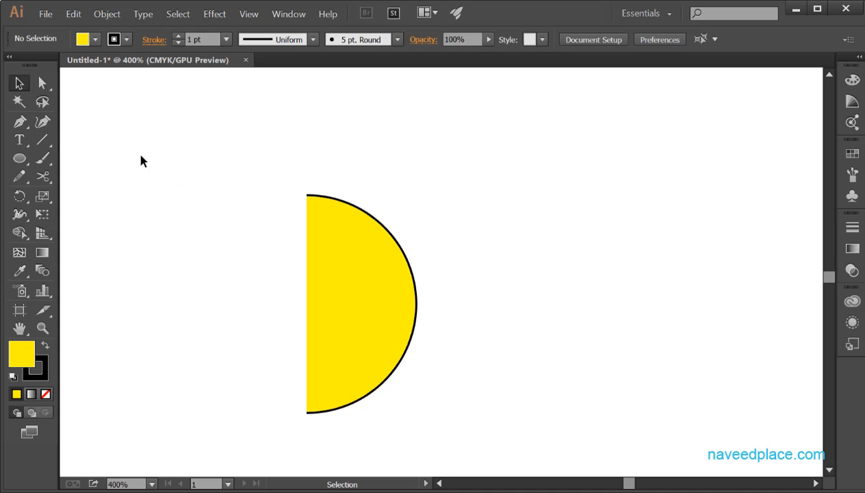
- Select the half circle and start the 3D Revolve effect on it with the preview on, moving the dialog fully into view
drag(268, 164, 405, 282)
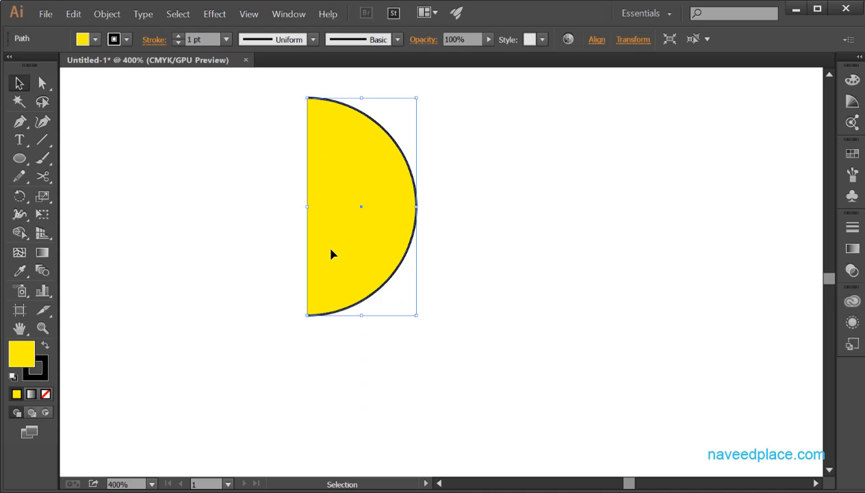
click(226, 15)
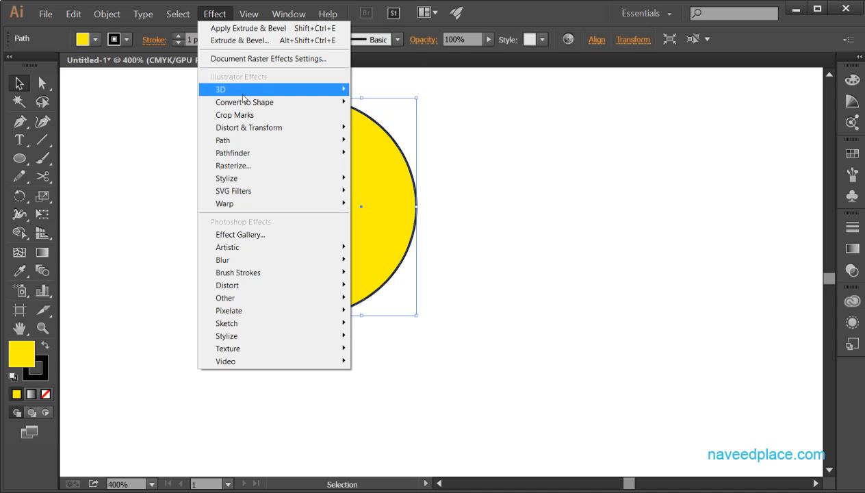
mouse_move(287, 90)
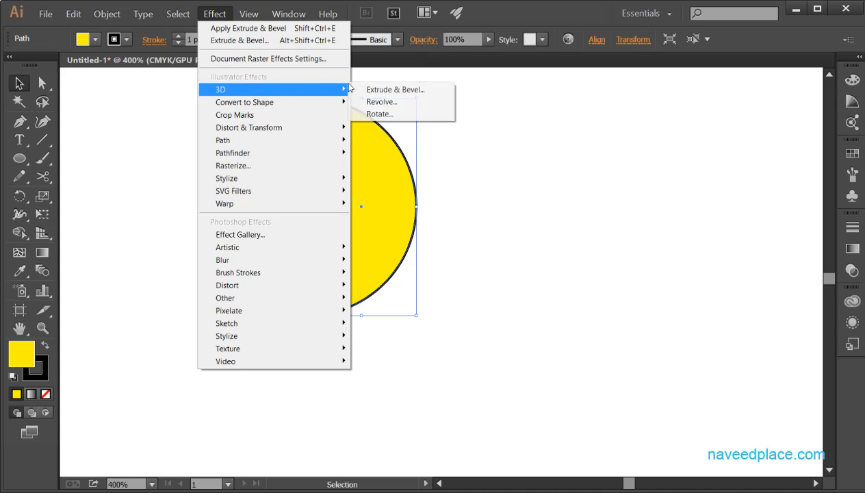
click(390, 102)
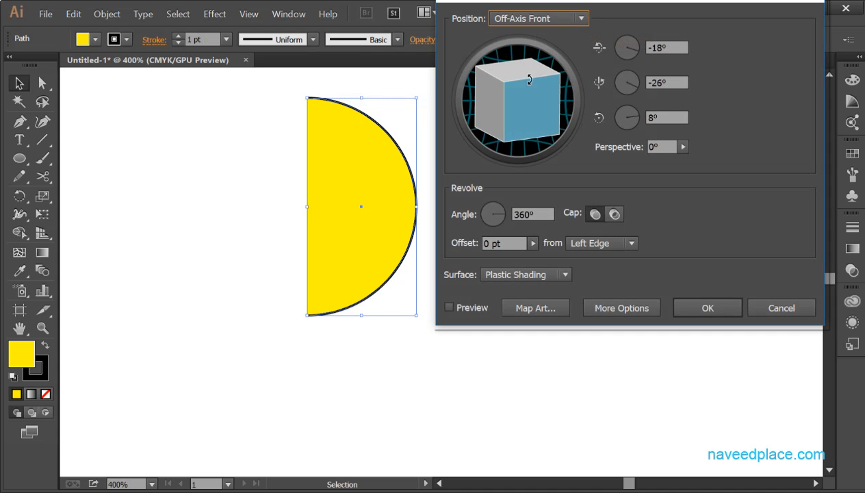
click(449, 307)
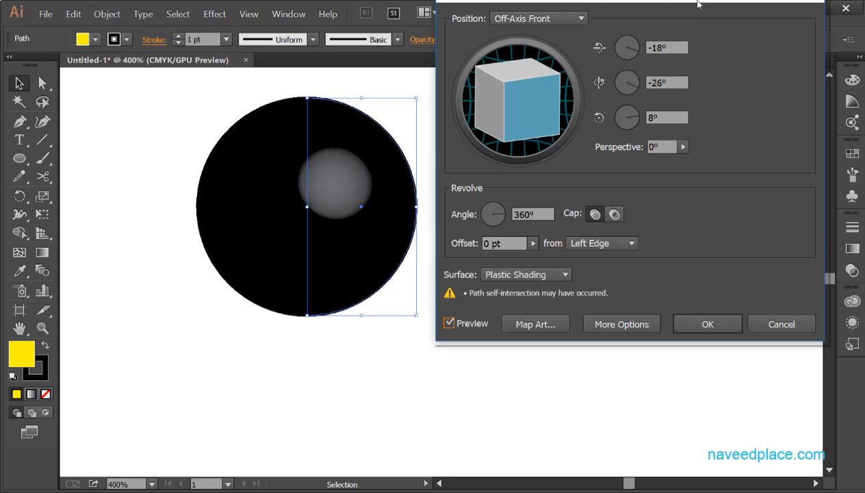
drag(698, 4, 696, 55)
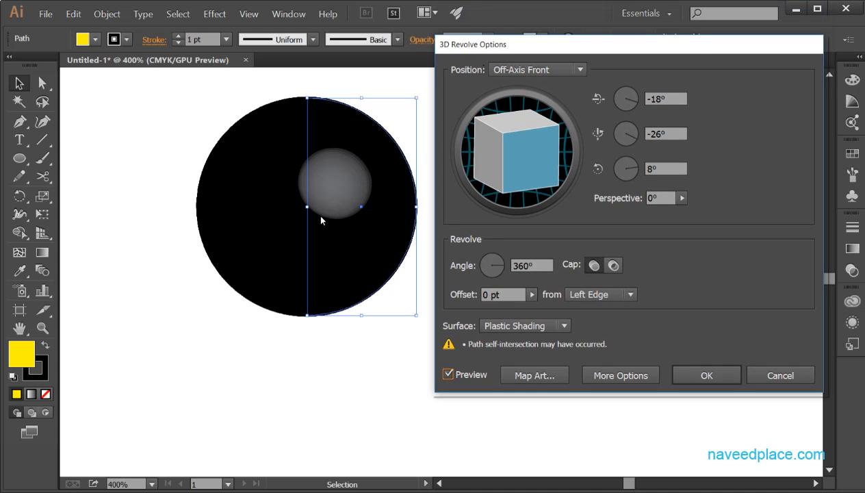
- Set the revolve angle to 273° and rotate the revolved half circle freely to about -10°, 65° and -4°
drag(488, 266, 492, 275)
mouse_move(513, 170)
mouse_down()
mouse_move(496, 148)
mouse_move(441, 159)
mouse_up()
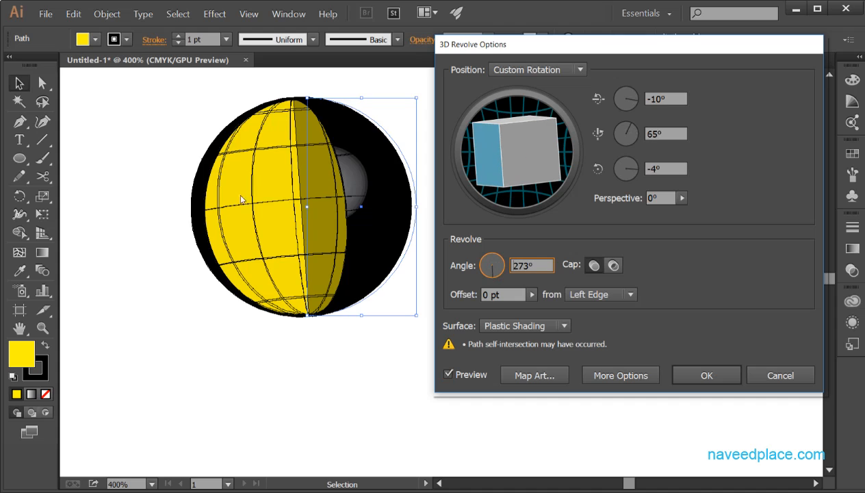
click(538, 326)
click(606, 329)
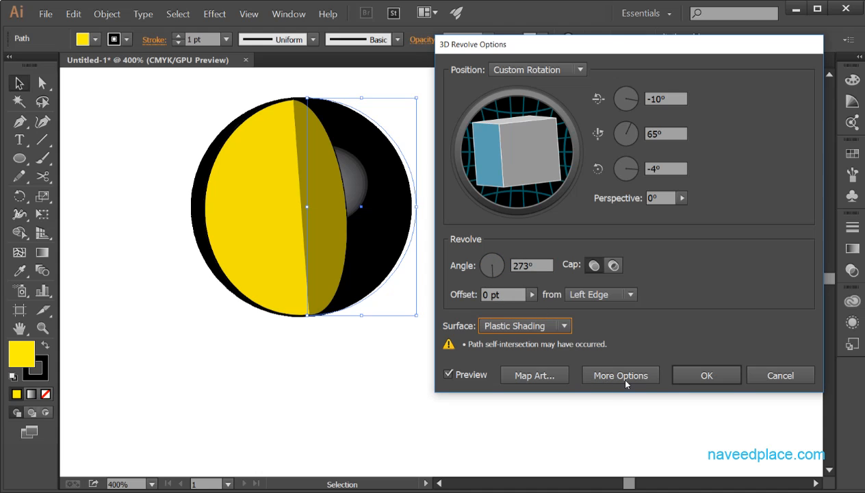
- Expand the 3D Revolve shading options and move the light slightly left of the shading sphere's centre
click(605, 375)
click(485, 363)
click(486, 359)
click(484, 367)
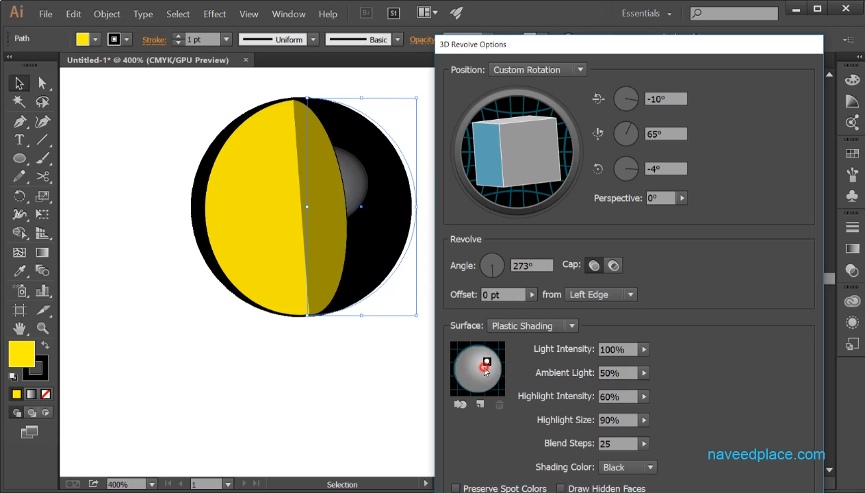
drag(486, 360, 472, 372)
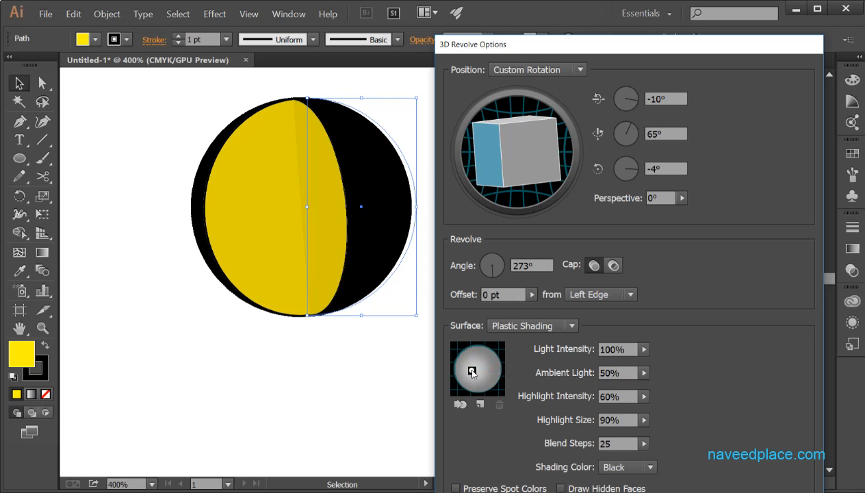
- Cancel the 3D Revolve effect and delete the half circle from the canvas
click(527, 70)
click(784, 131)
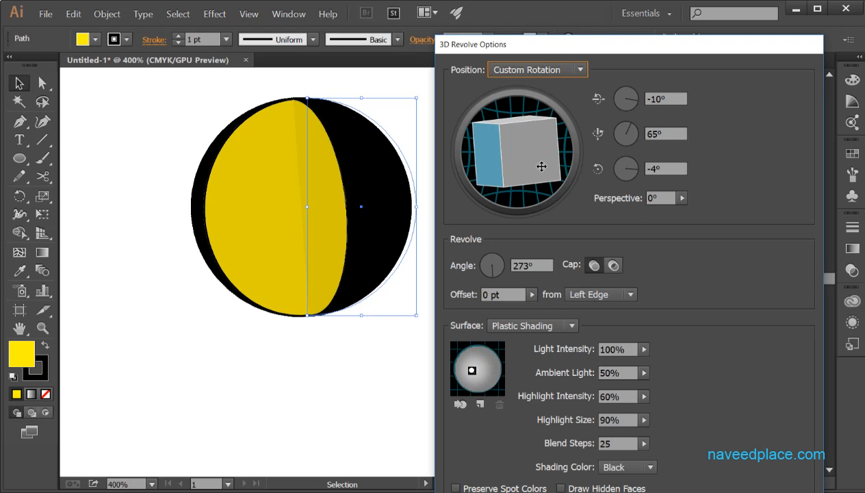
drag(561, 50, 533, 19)
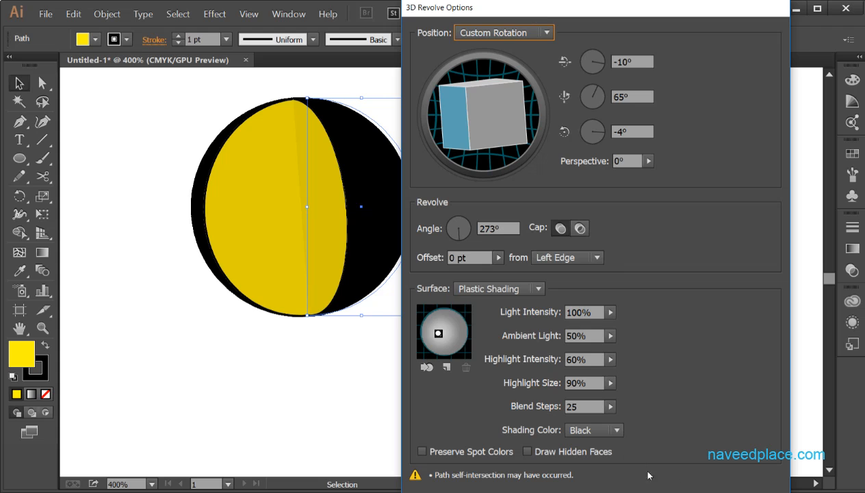
click(693, 490)
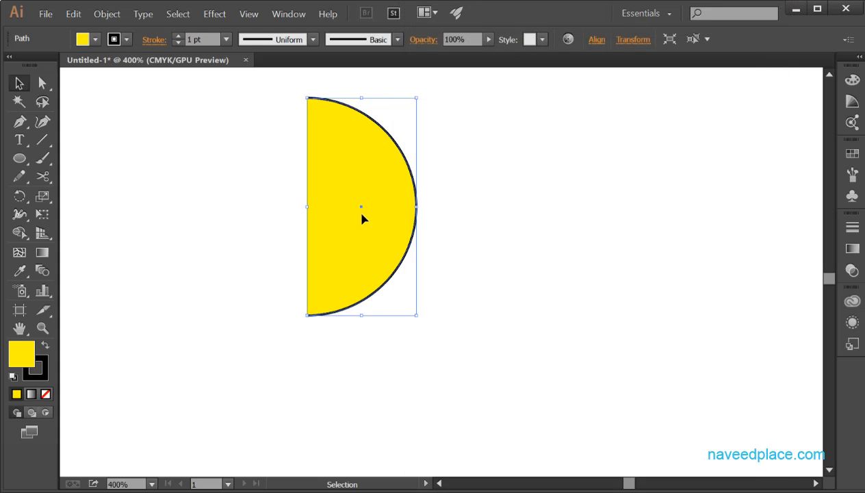
key(Delete)
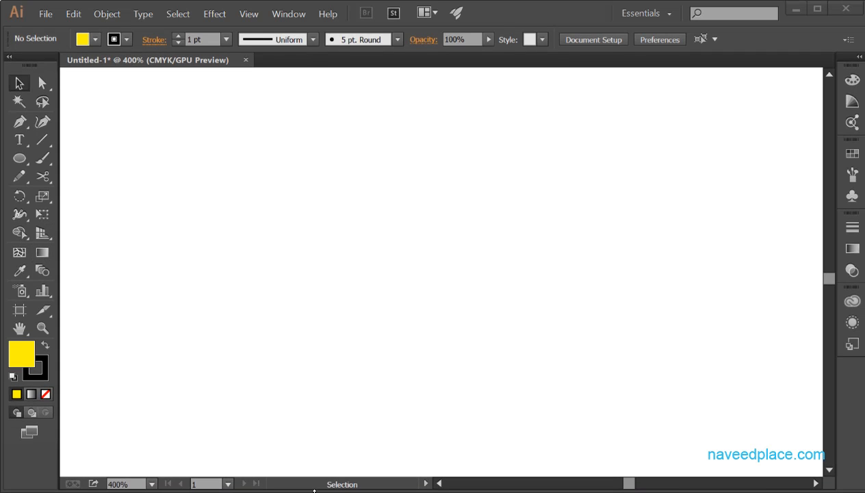
- Draw a large yellow rectangle with a black outline on the empty canvas using the Rectangle tool
click(214, 13)
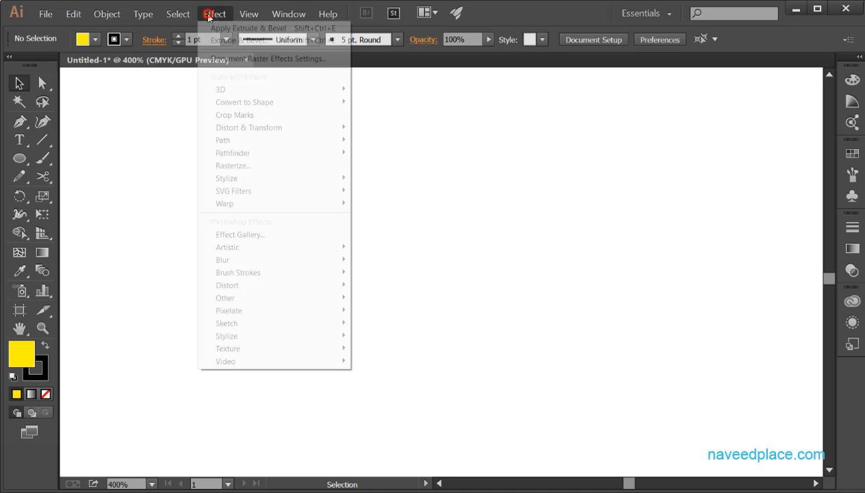
click(243, 91)
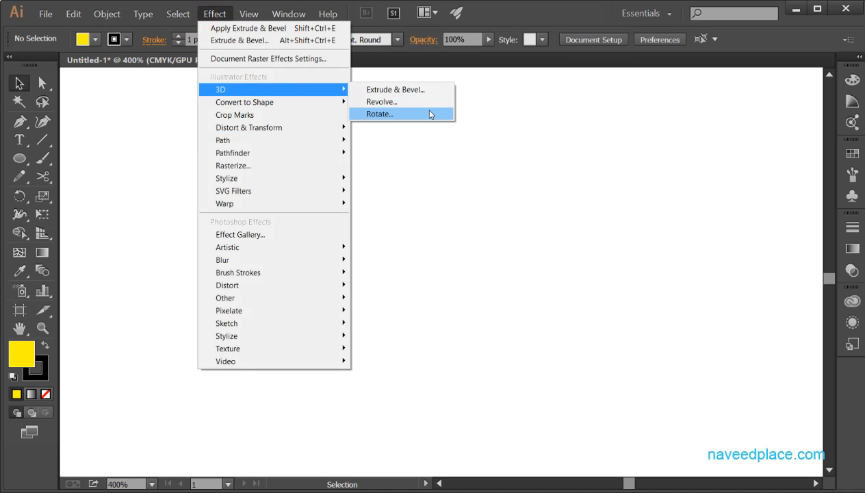
click(457, 215)
click(21, 159)
click(21, 159)
click(96, 156)
drag(167, 176, 443, 351)
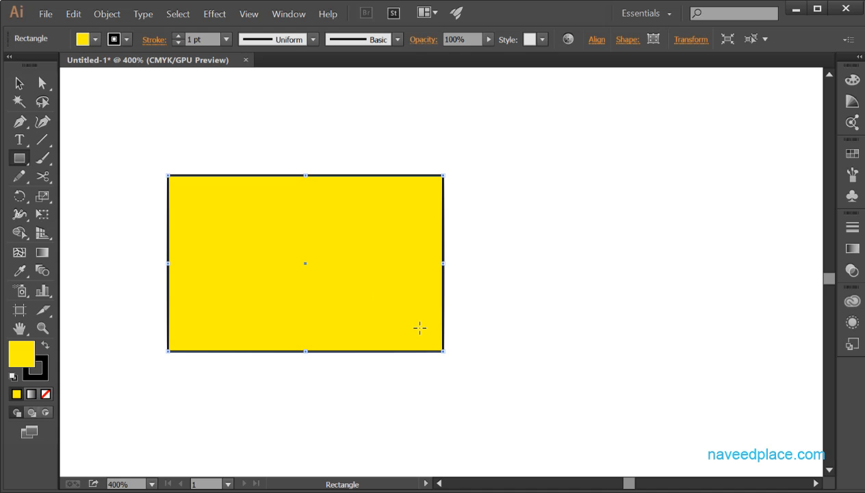
- Try the 3D Rotate effect on the rectangle with preview on, rotating it freely to about 8°, 51° and 157°, and cancel it
click(214, 13)
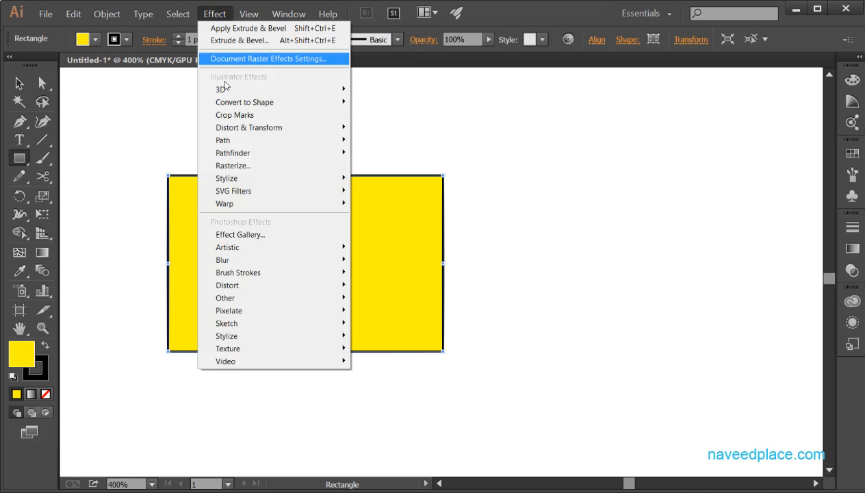
mouse_move(231, 91)
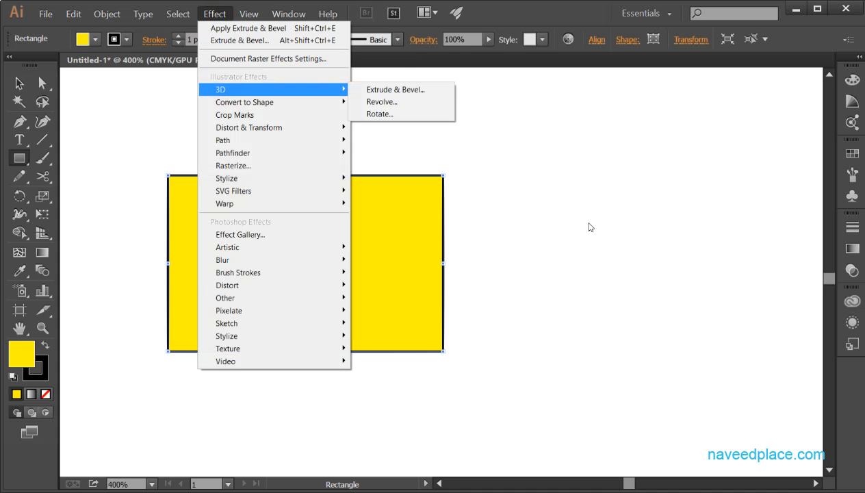
click(360, 115)
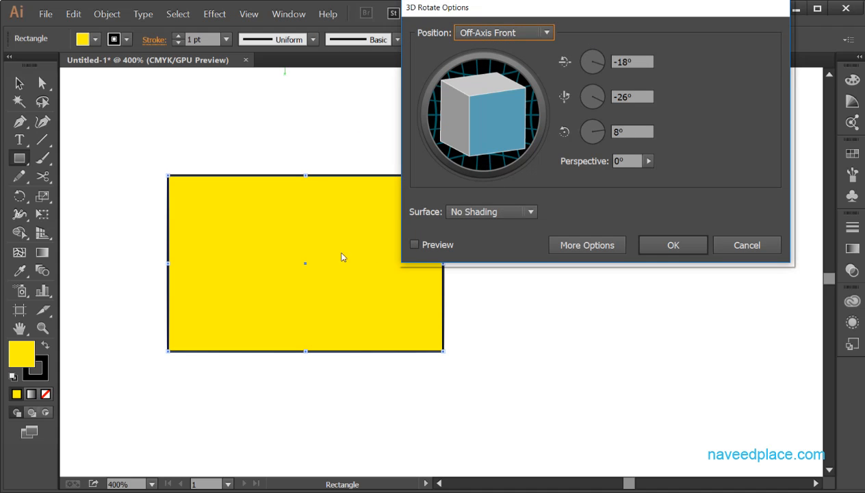
click(412, 244)
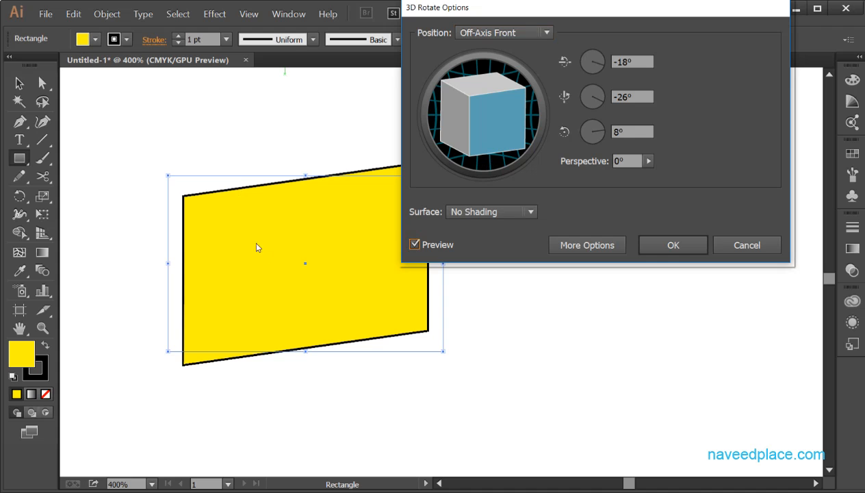
drag(470, 134, 479, 93)
click(746, 245)
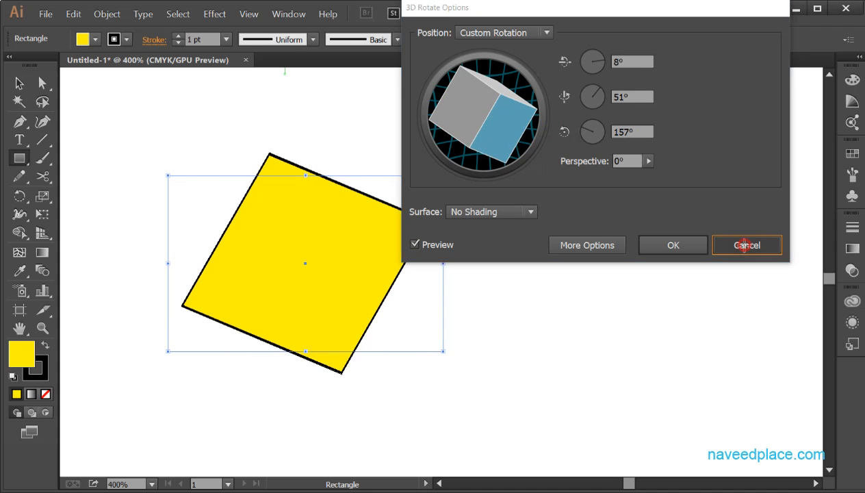
- Bring up the available 3D effects for the selected rectangle
click(217, 14)
click(241, 87)
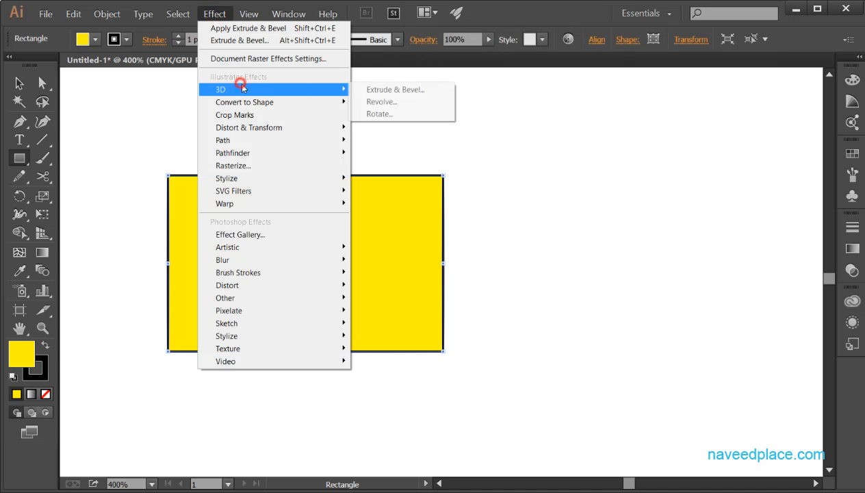